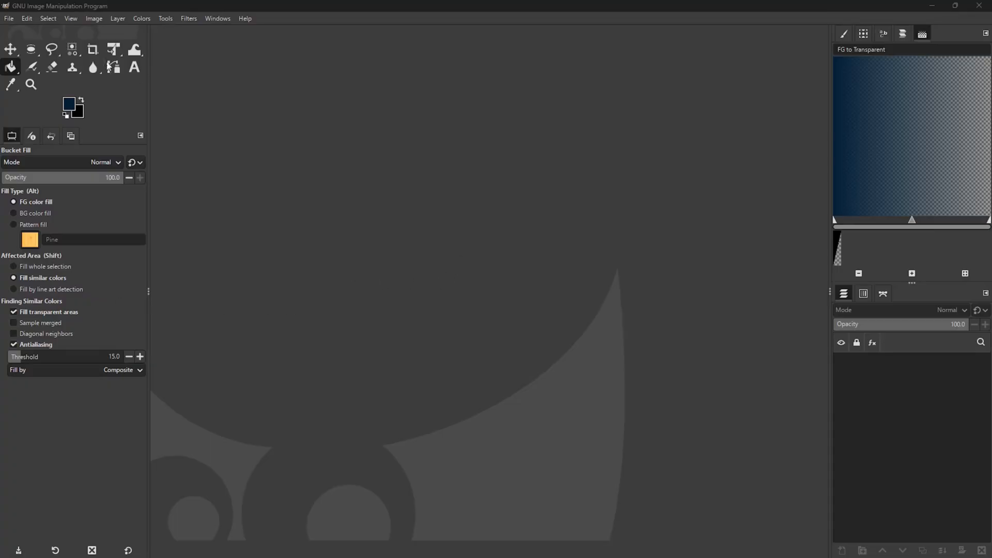
click(15, 20)
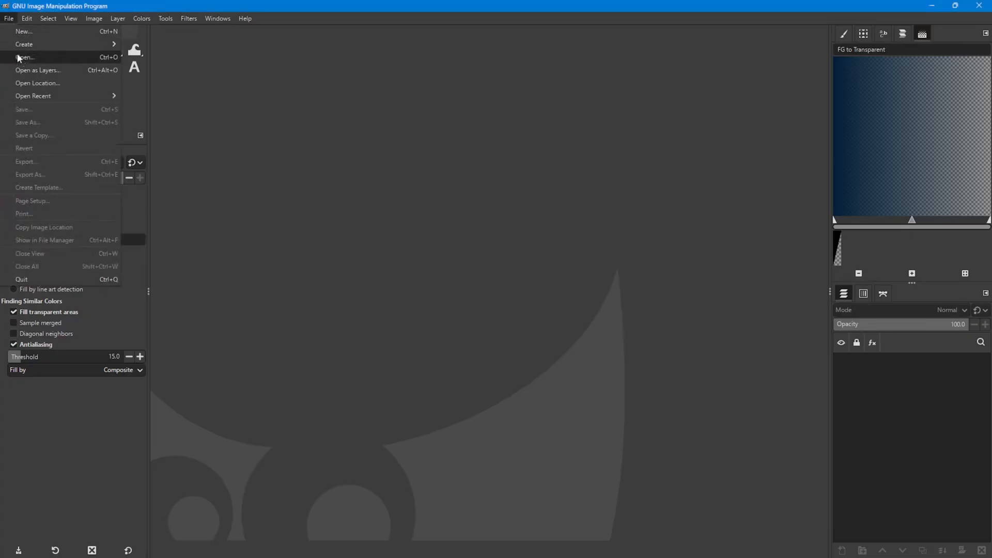
click(42, 54)
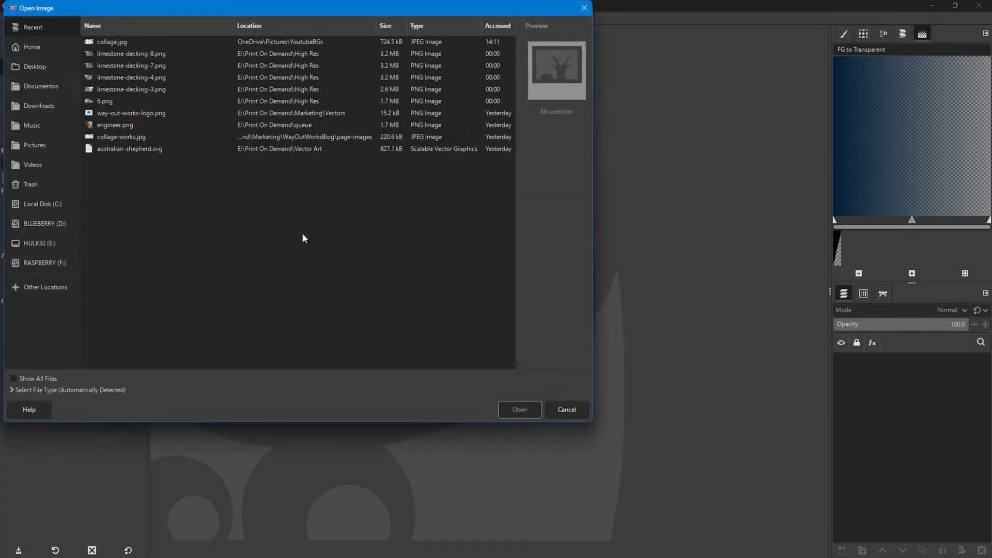
click(584, 7)
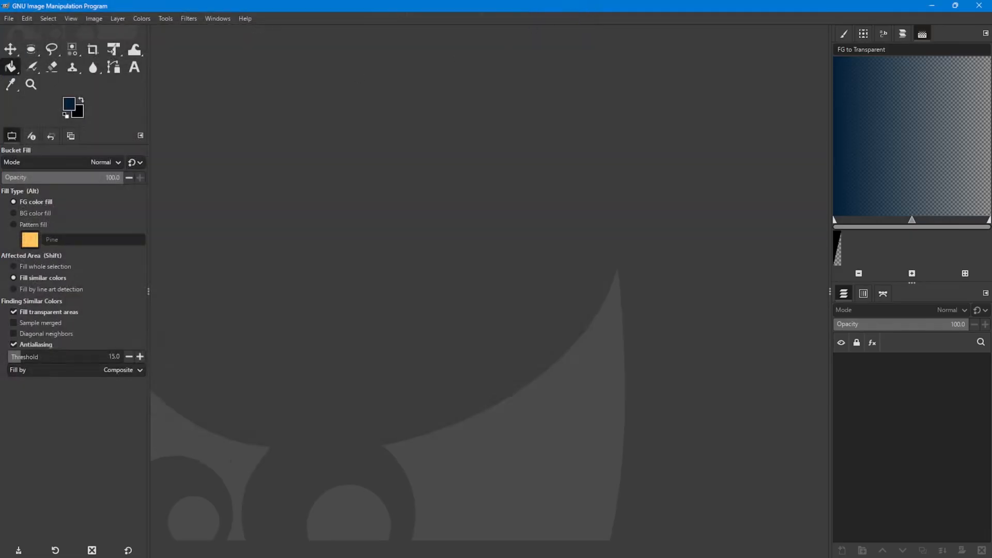
Open the image limestone-decking-7.png for editing.
drag(0, 76, 0, 78)
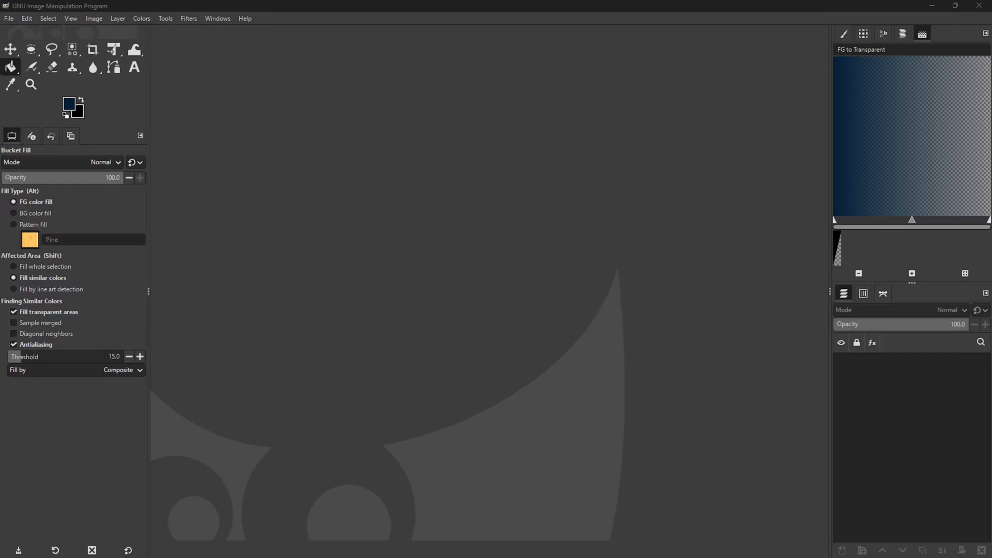
drag(0, 77, 0, 70)
drag(475, 284, 475, 283)
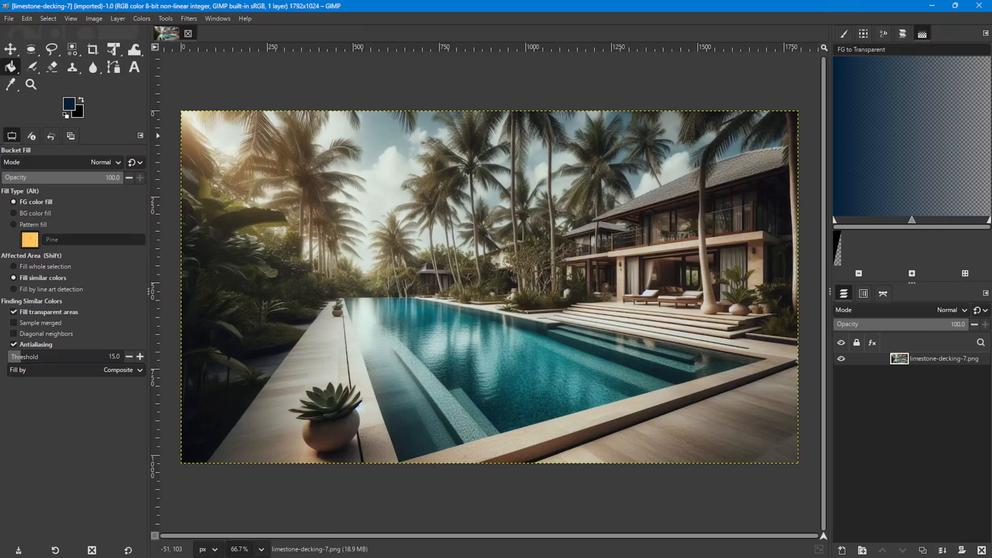
click(10, 21)
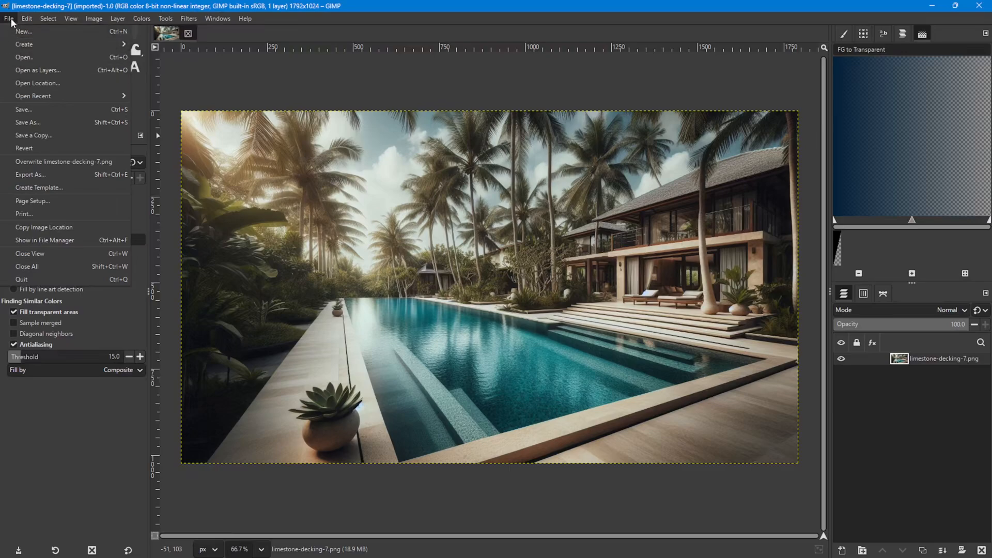
click(10, 20)
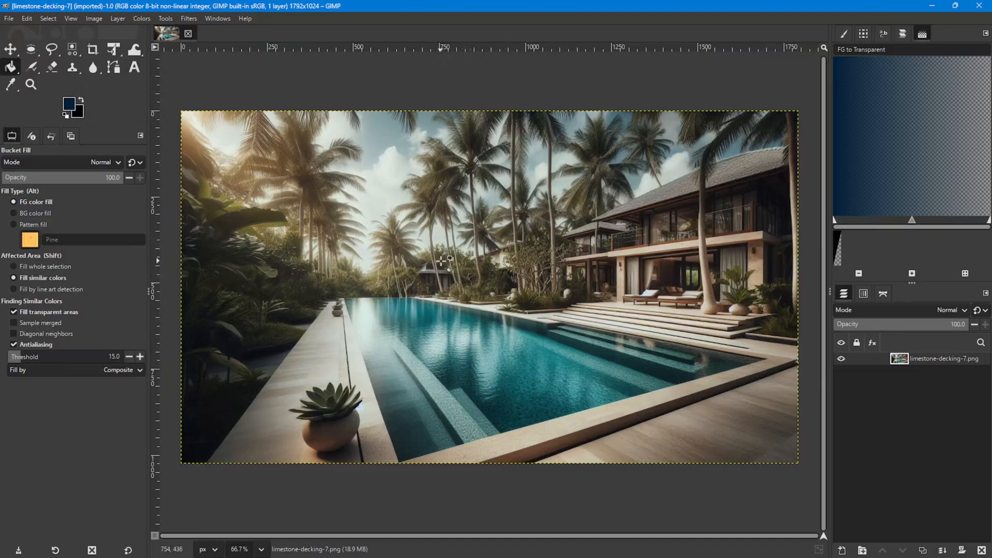
key(t)
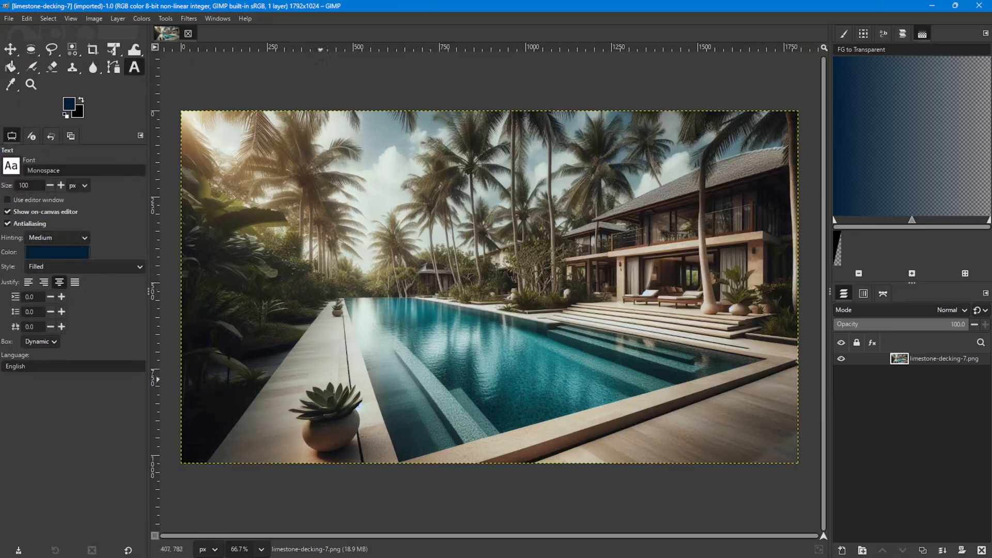
key(m)
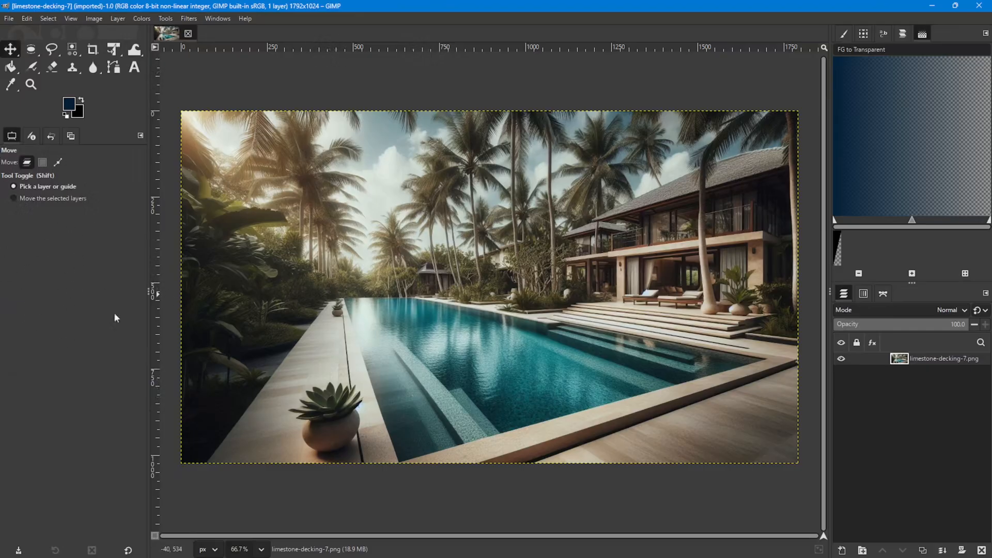
key(t)
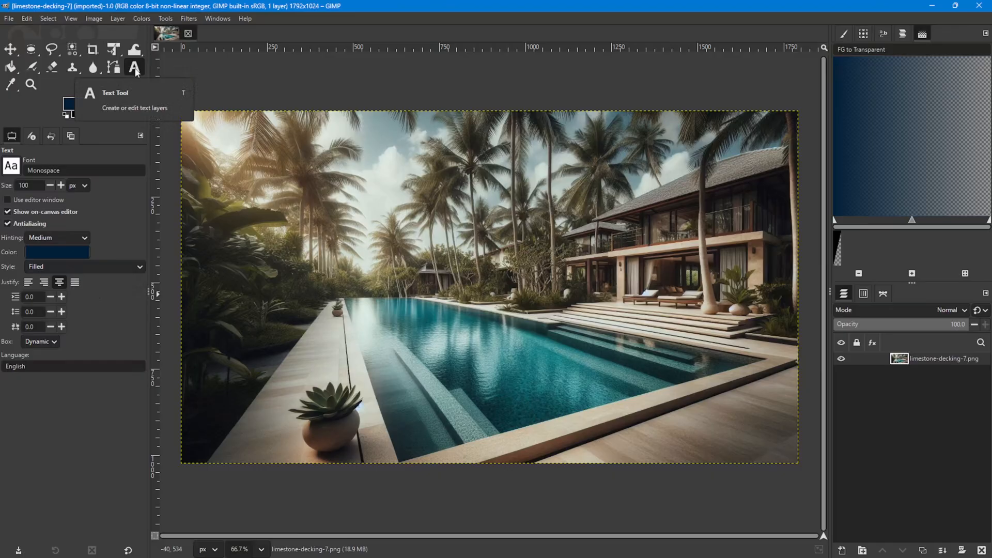
key(m)
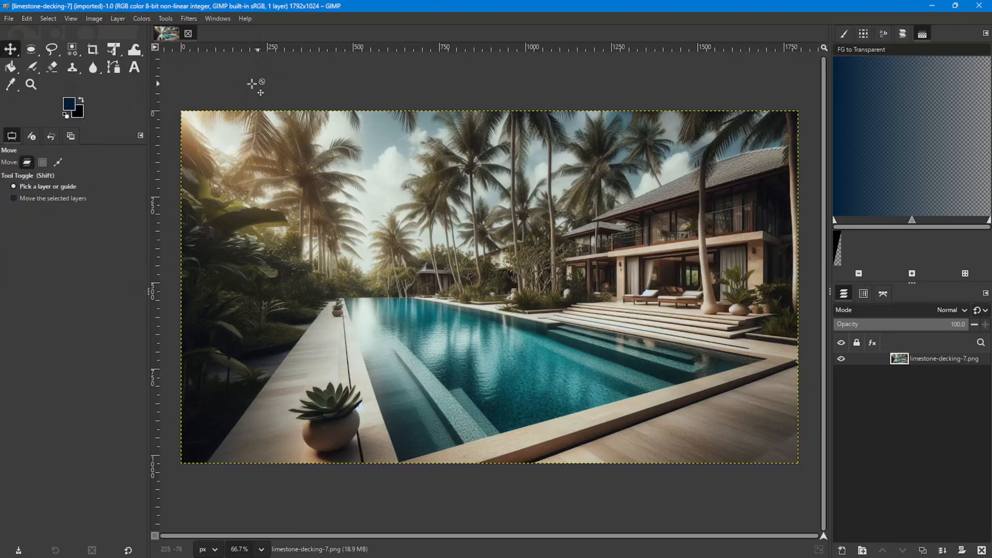
Activate the Text tool and set its font to Impact Regular.
click(135, 70)
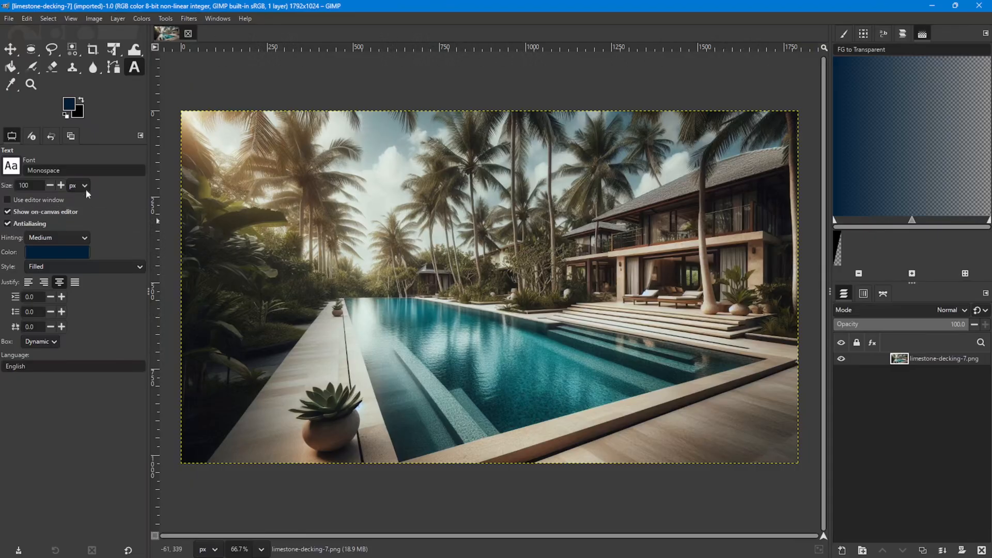
click(80, 170)
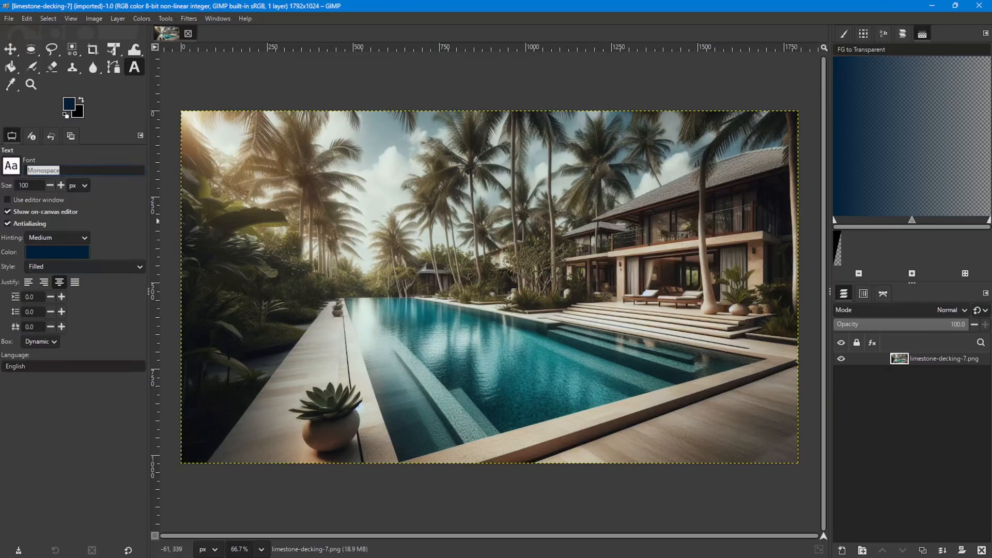
click(13, 166)
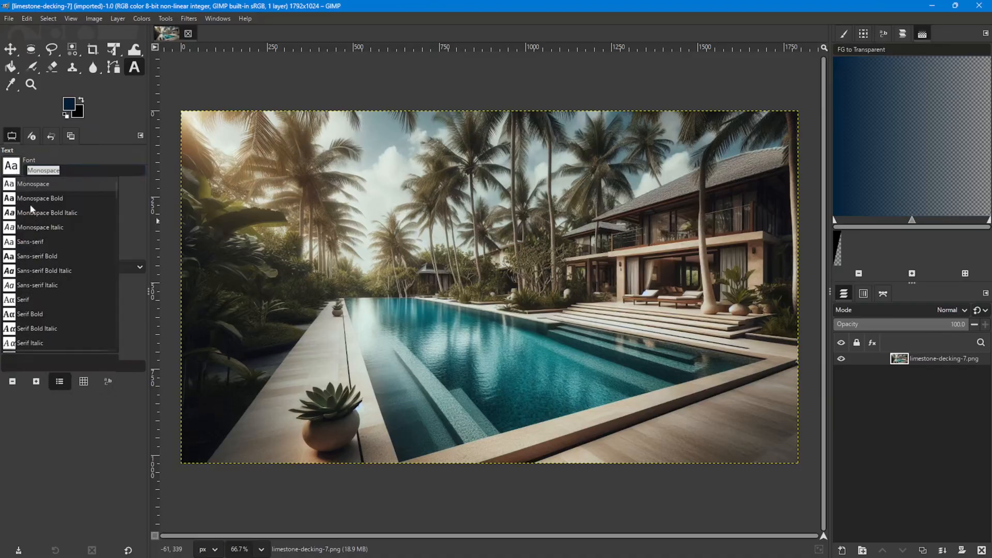
scroll(30, 203, down, 3)
scroll(34, 208, down, 10)
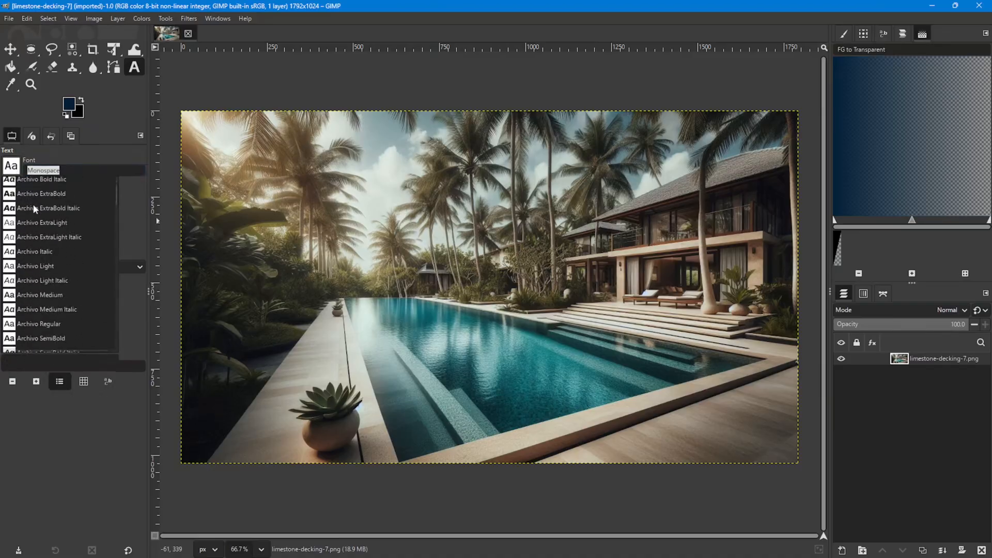
scroll(32, 203, down, 2)
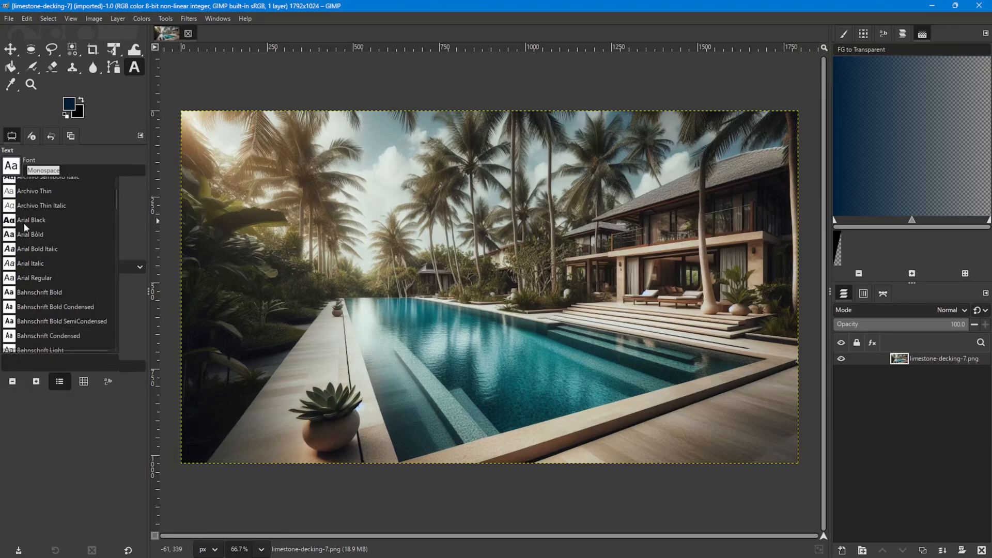
scroll(14, 233, down, 6)
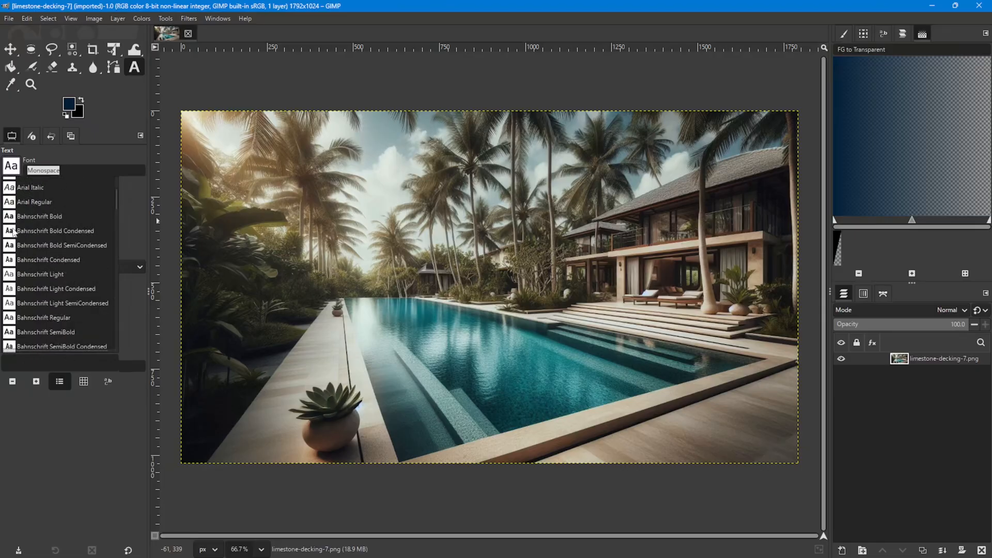
scroll(14, 233, down, 2)
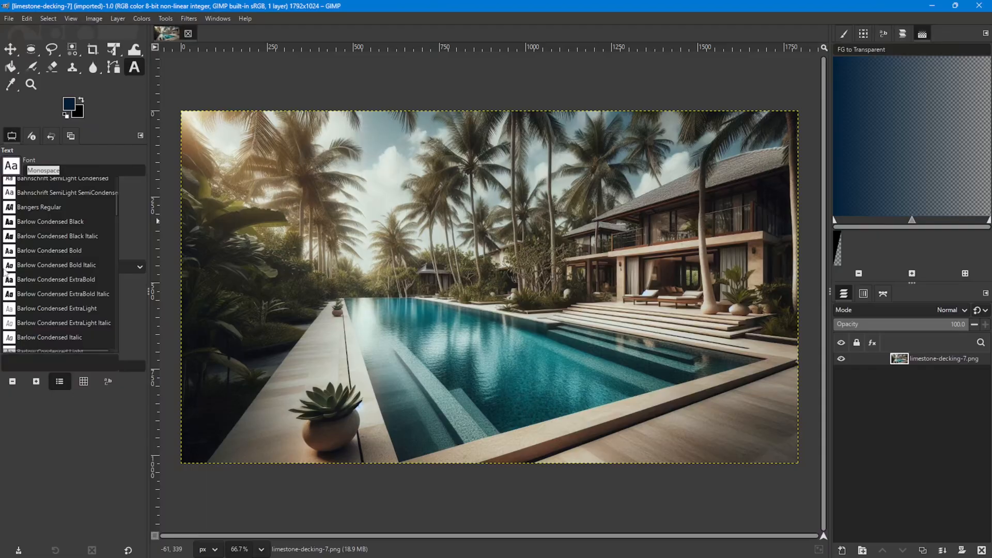
click(64, 172)
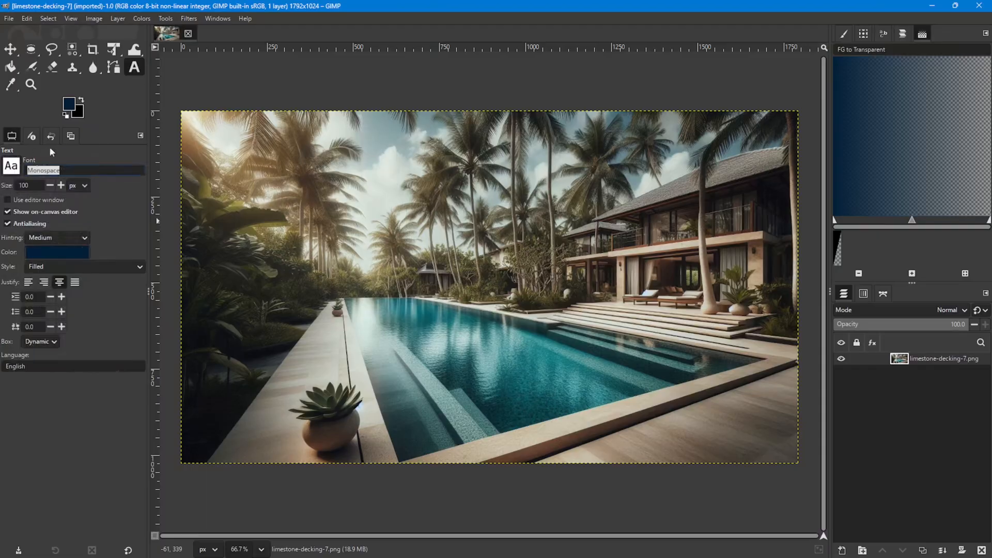
text(Impact)
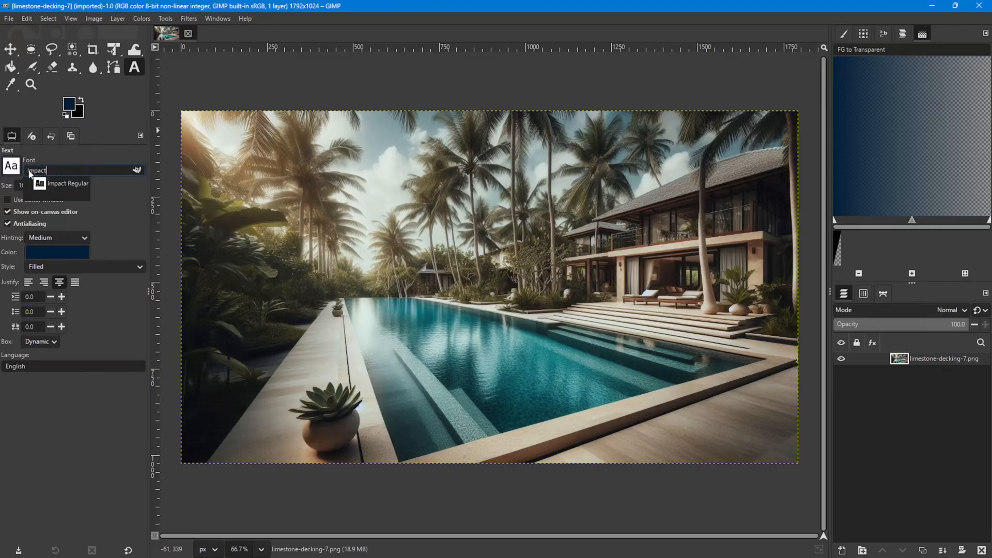
click(44, 188)
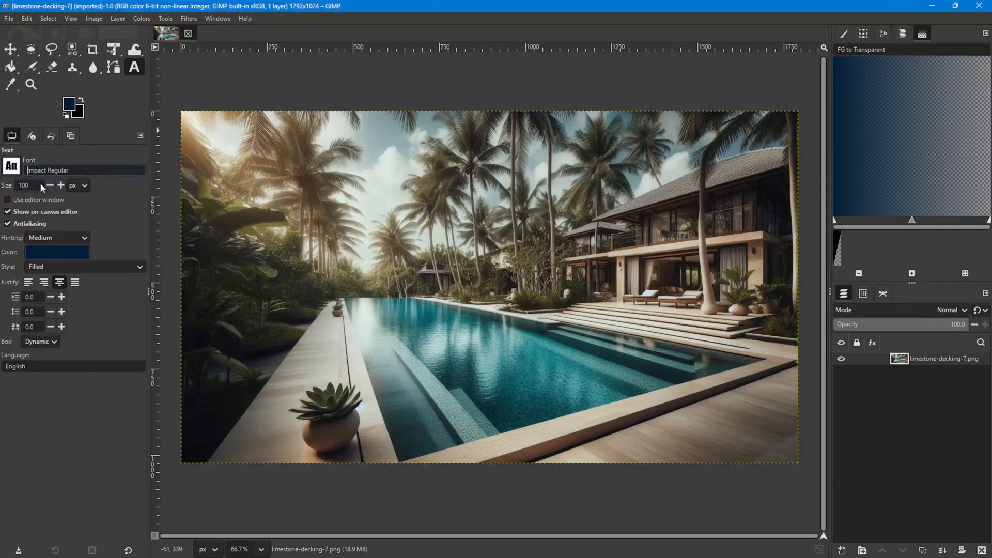
double_click(51, 171)
drag(51, 173, 29, 175)
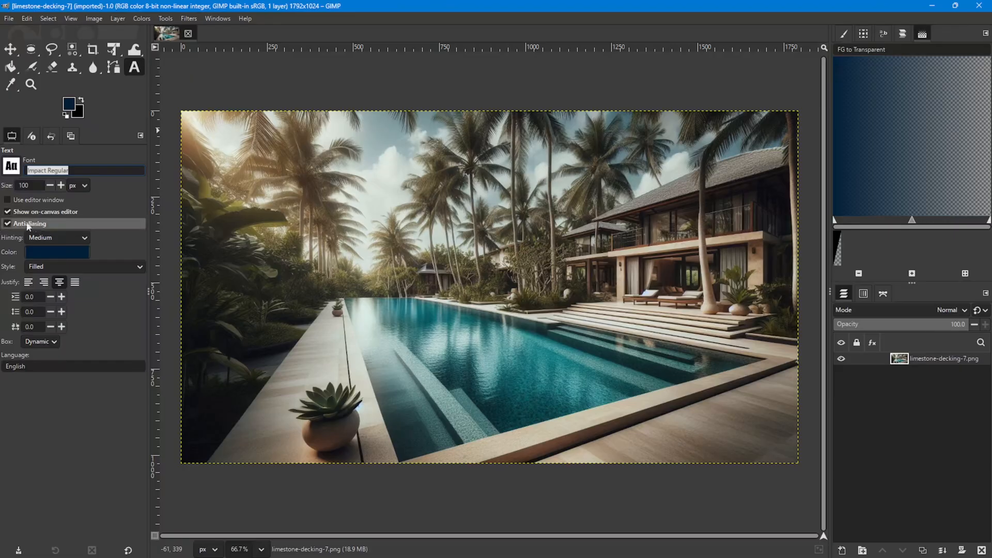
Set the text color to white (ffffff) and add the text "QUALITY" over the trees on the photo's left side.
click(61, 251)
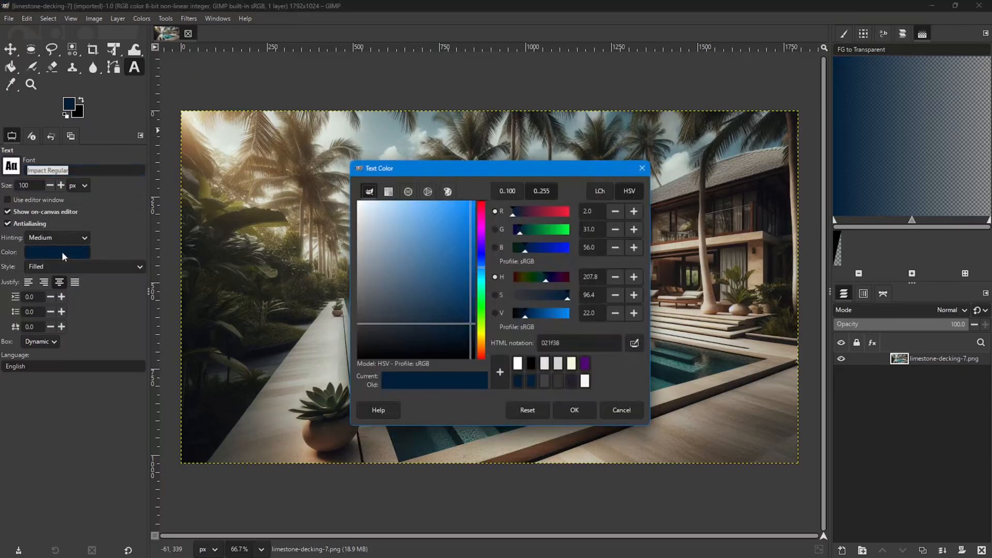
click(517, 364)
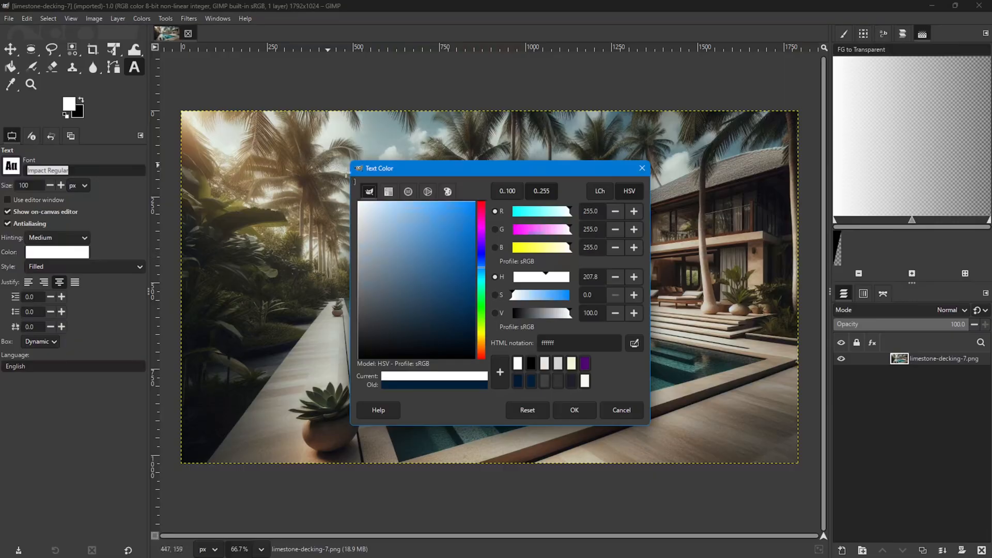
click(577, 410)
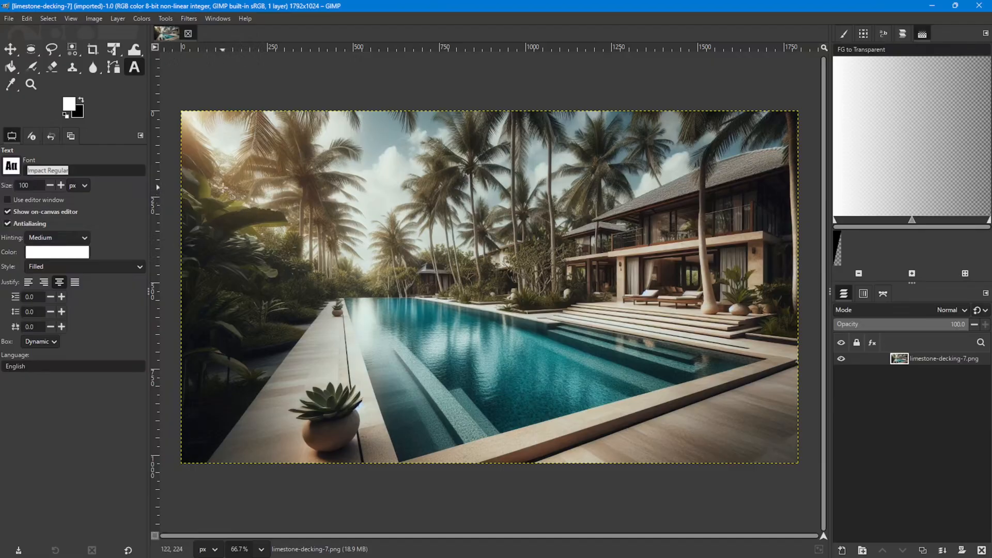
click(227, 216)
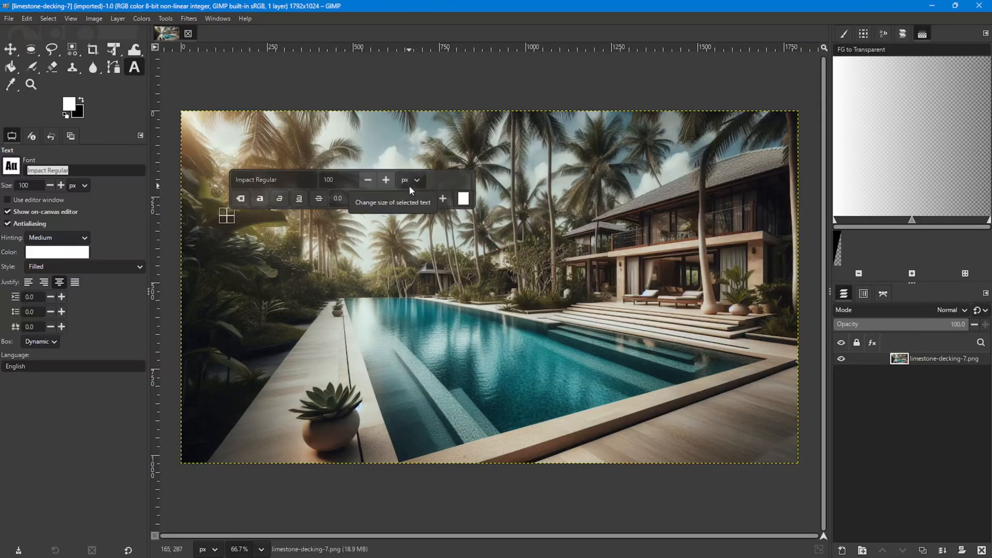
text(QUALITY)
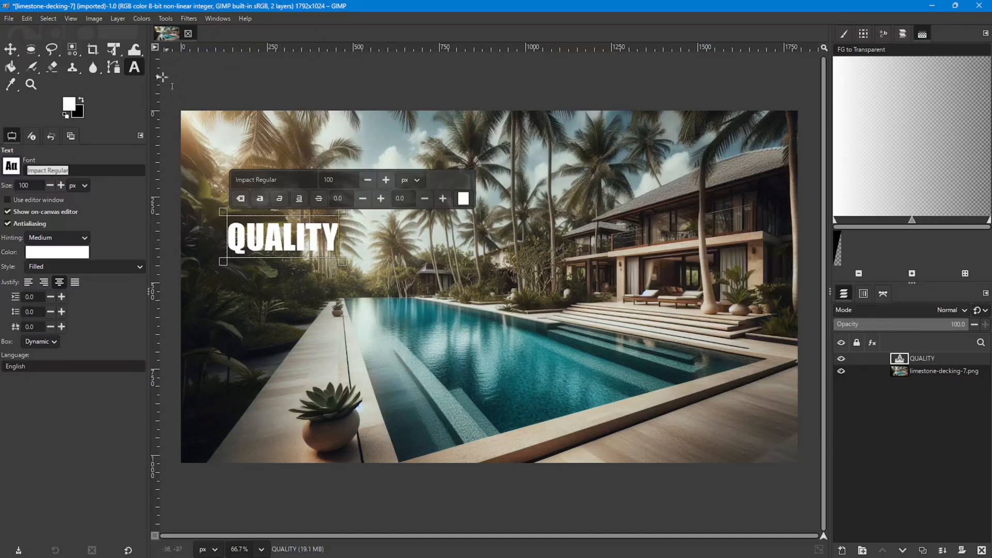
Move the QUALITY text layer higher, over the palm trees in the upper-left area of the photo.
right_click(9, 50)
click(43, 50)
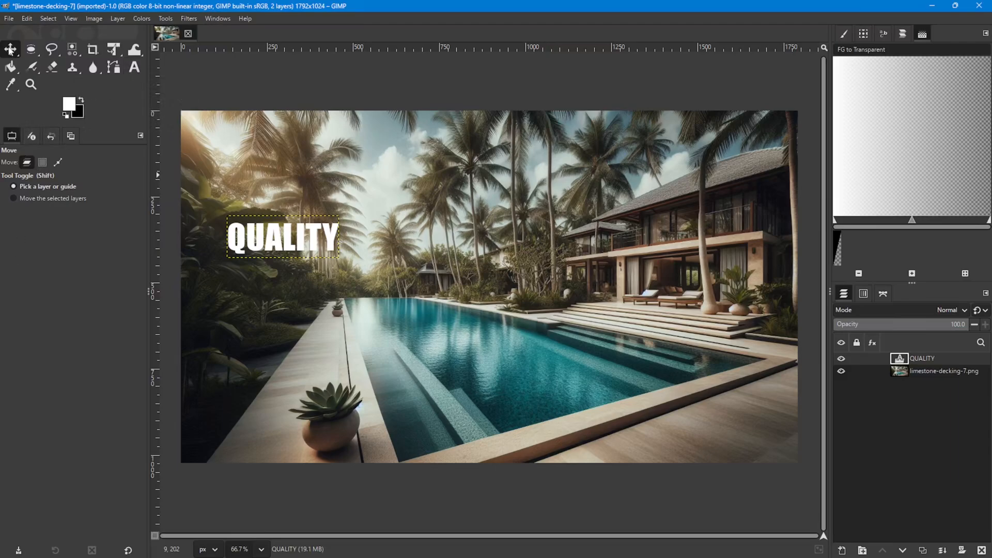
drag(275, 250, 268, 207)
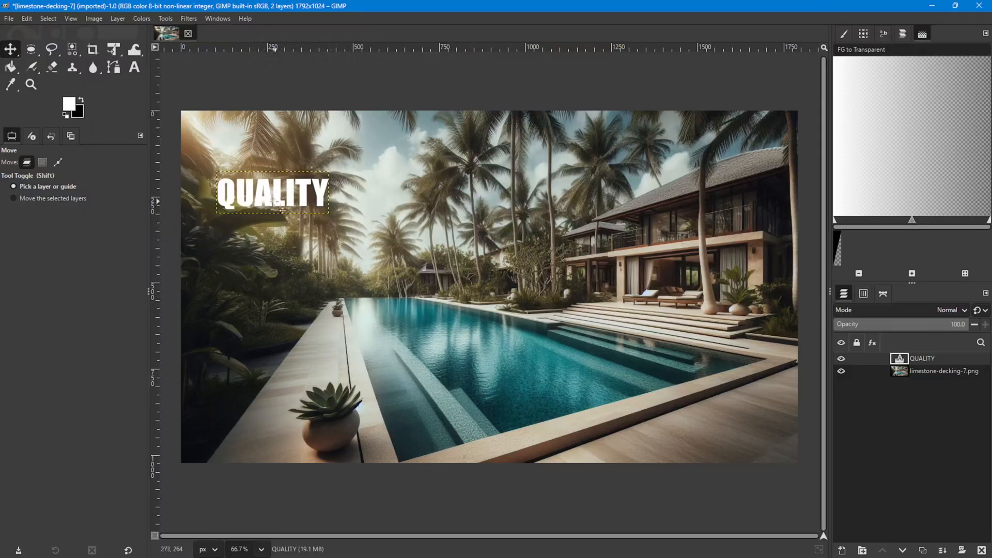
mouse_move(273, 209)
mouse_down()
mouse_move(304, 231)
mouse_move(282, 208)
mouse_up()
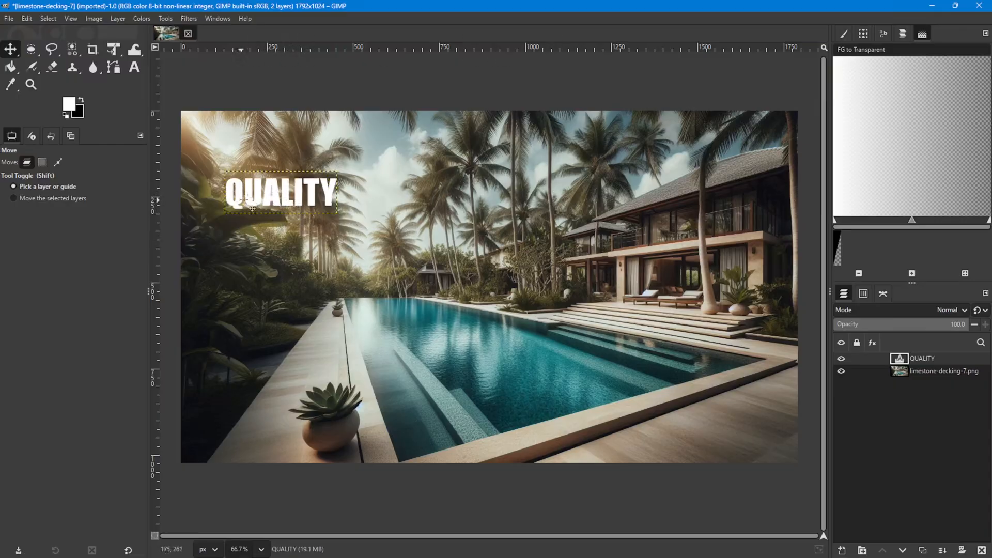
mouse_move(282, 208)
mouse_down()
mouse_move(283, 232)
mouse_move(277, 185)
mouse_move(281, 216)
mouse_up()
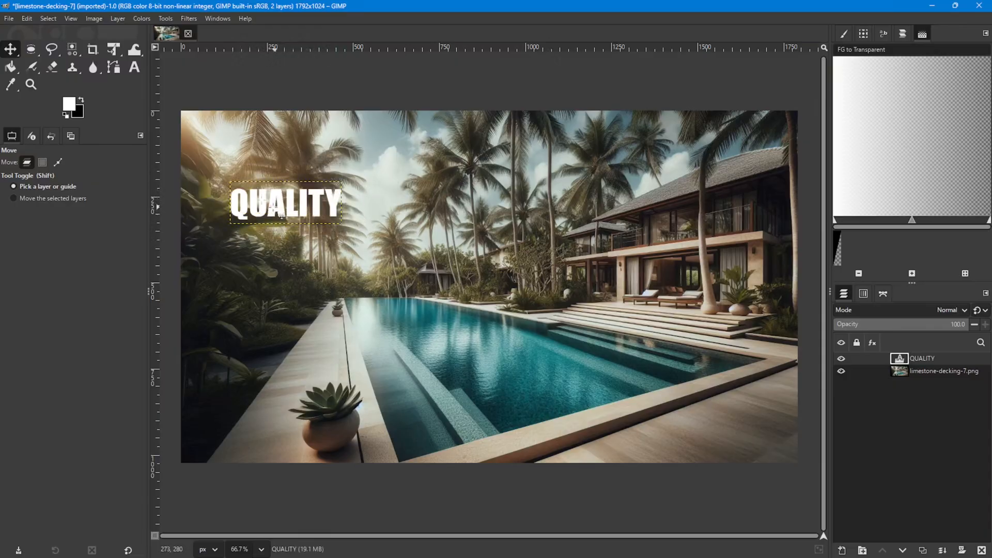
Try to enlarge the QUALITY text by raising the Text tool's size to 117 px.
click(134, 68)
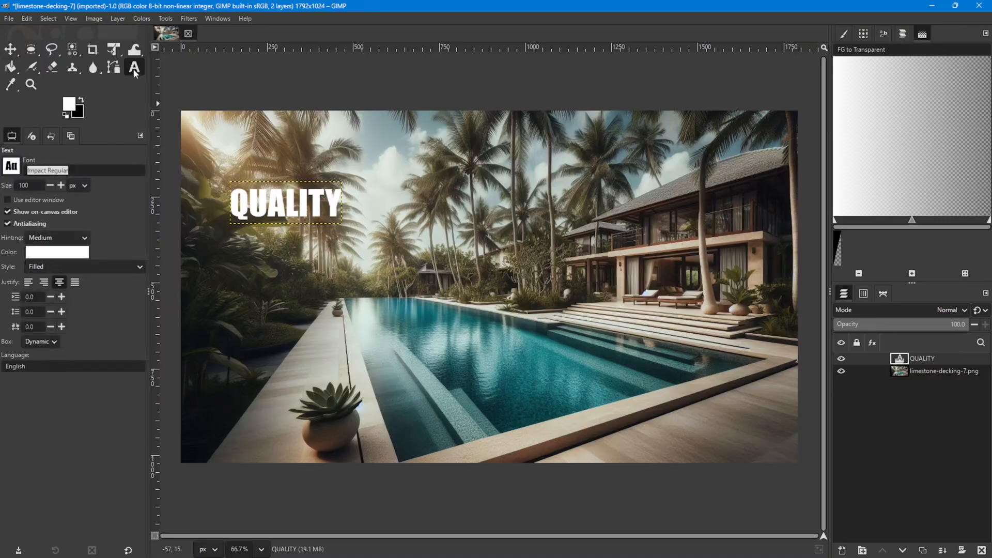
click(61, 186)
click(60, 186)
click(61, 185)
click(61, 186)
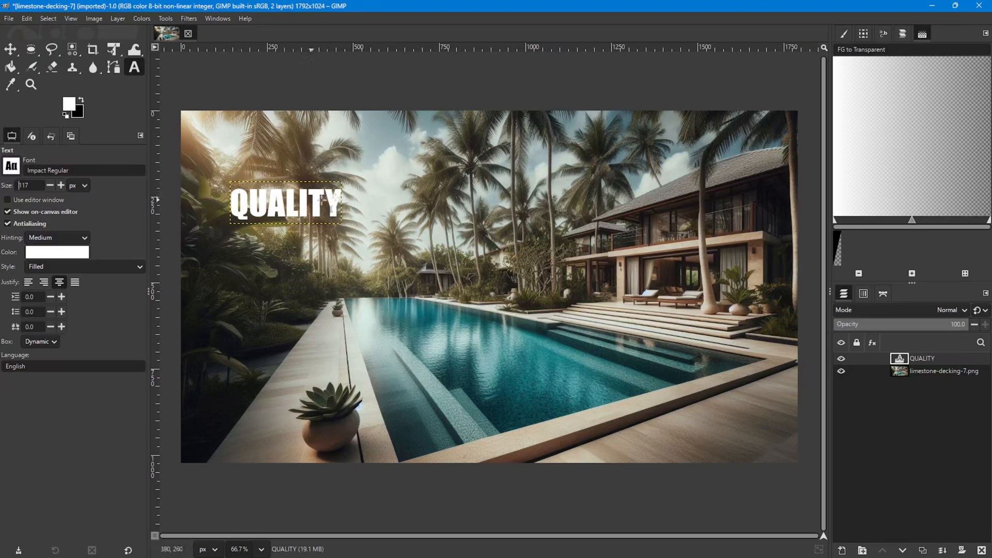
Edit the QUALITY text on the canvas and enlarge its letter L to 242 px.
click(300, 206)
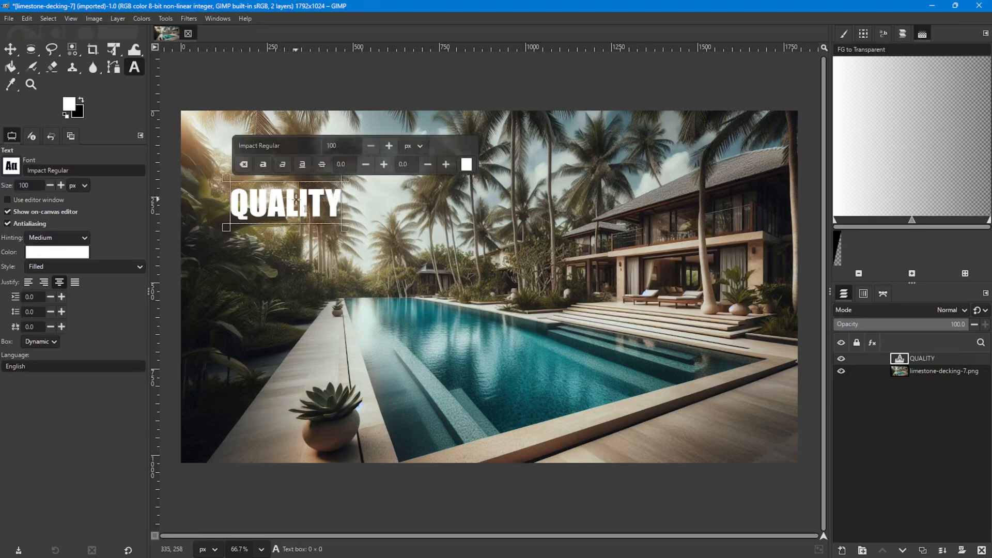
click(390, 146)
drag(389, 144, 390, 144)
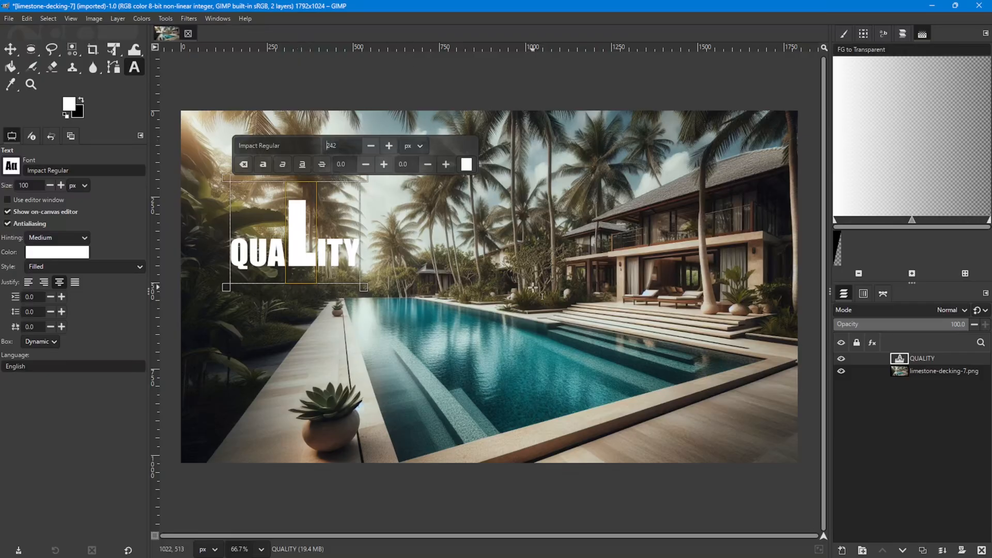
Enlarge the letter U in the QUALITY text to 146 px.
drag(267, 256, 250, 253)
click(389, 146)
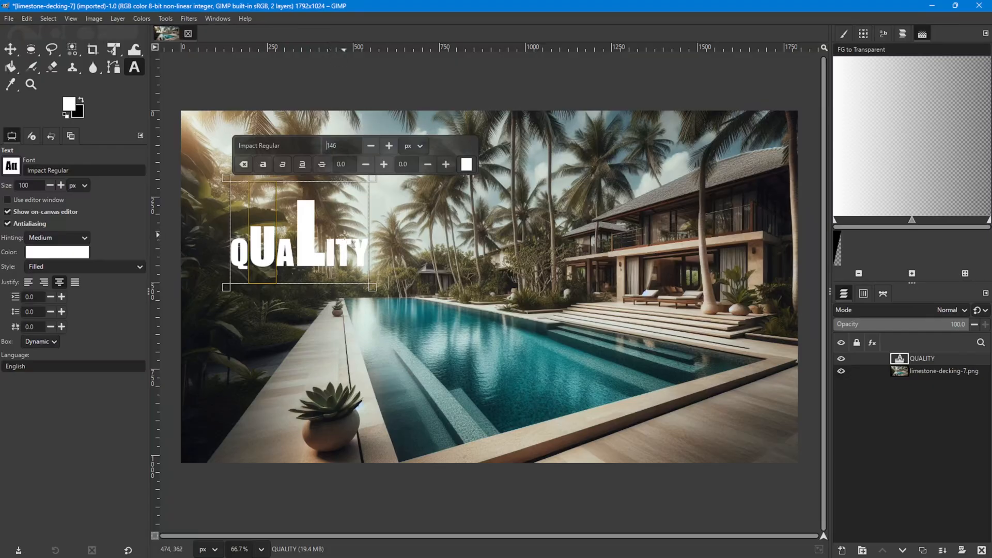
Enlarge the whole QUALITY text to 505 px and move it down across the pool in the lower part of the photo.
drag(371, 252, 220, 236)
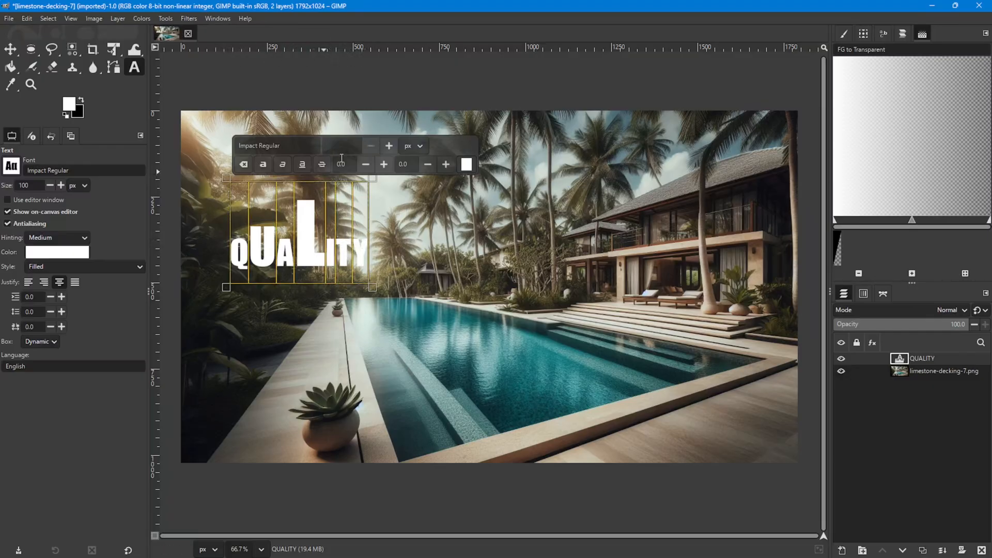
click(389, 146)
click(389, 146)
drag(389, 146, 389, 146)
click(389, 146)
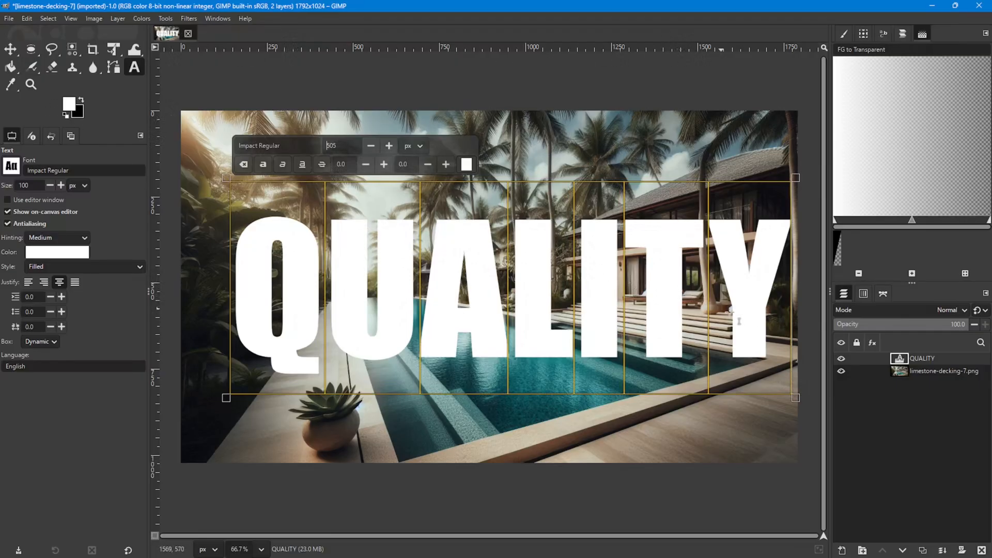
click(10, 50)
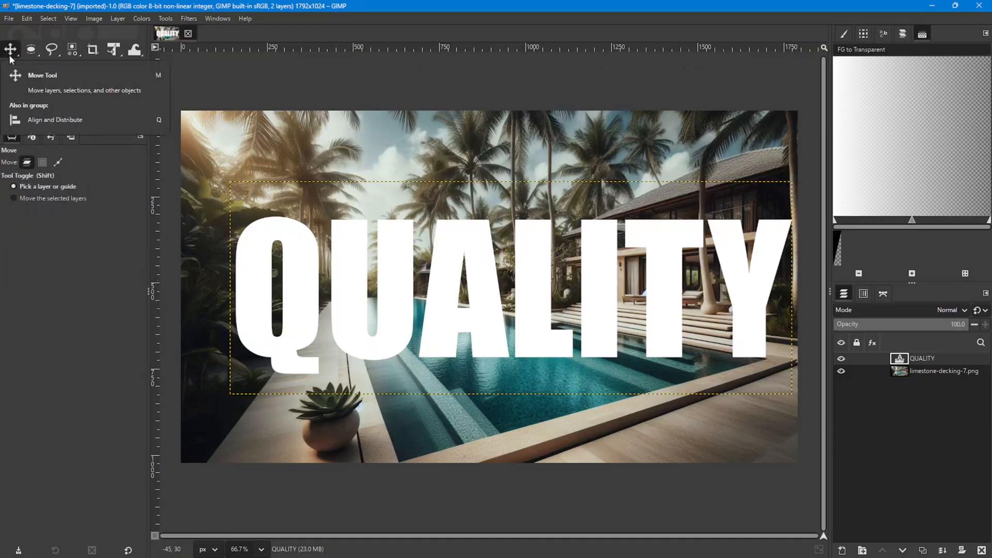
drag(492, 302, 462, 379)
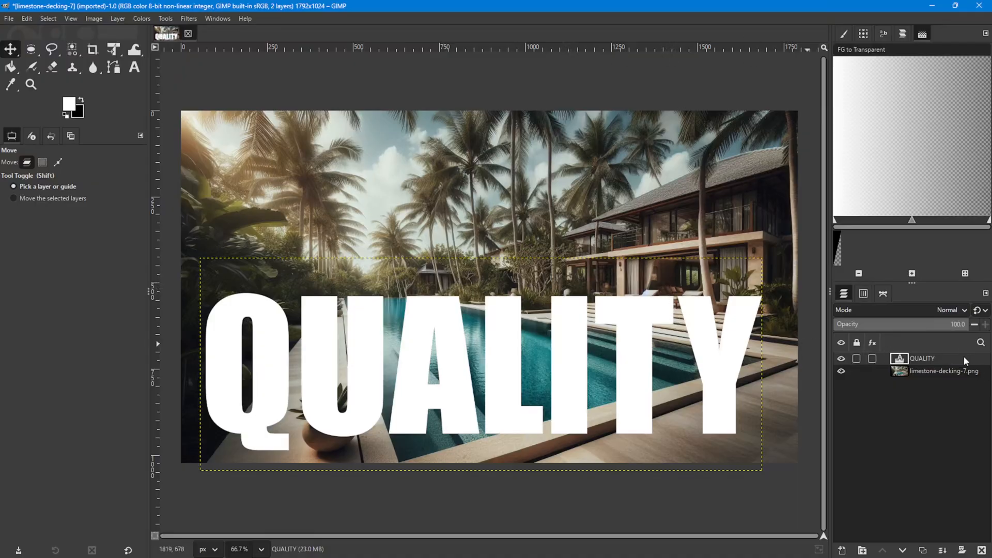
Hide and show the QUALITY text layer and the photo layer to check what each contains.
click(842, 357)
click(841, 357)
click(841, 371)
click(841, 370)
click(840, 358)
click(840, 357)
Create a selection of the QUALITY letters with Alpha to Selection on the text layer.
alt+click(899, 359)
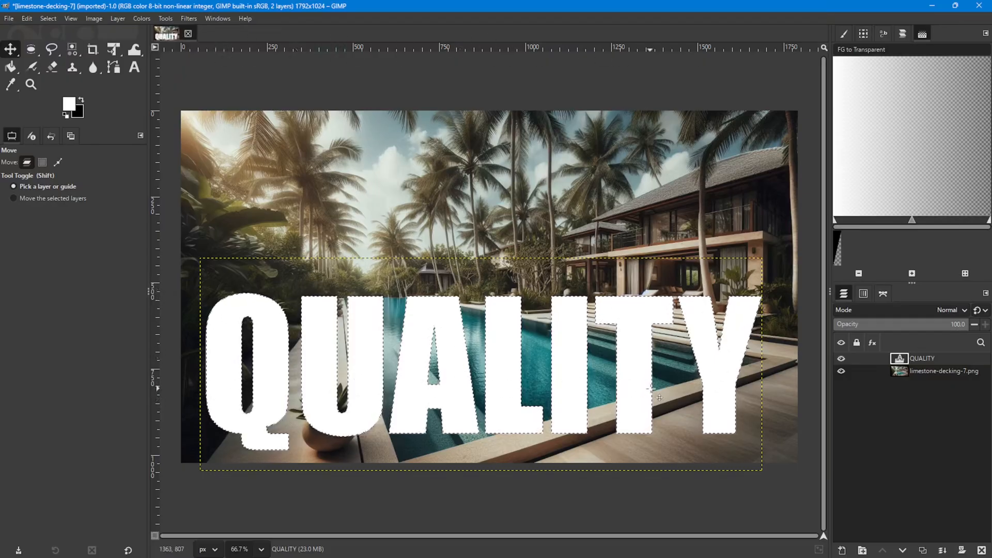
key(ctrl+shift+a)
right_click(900, 361)
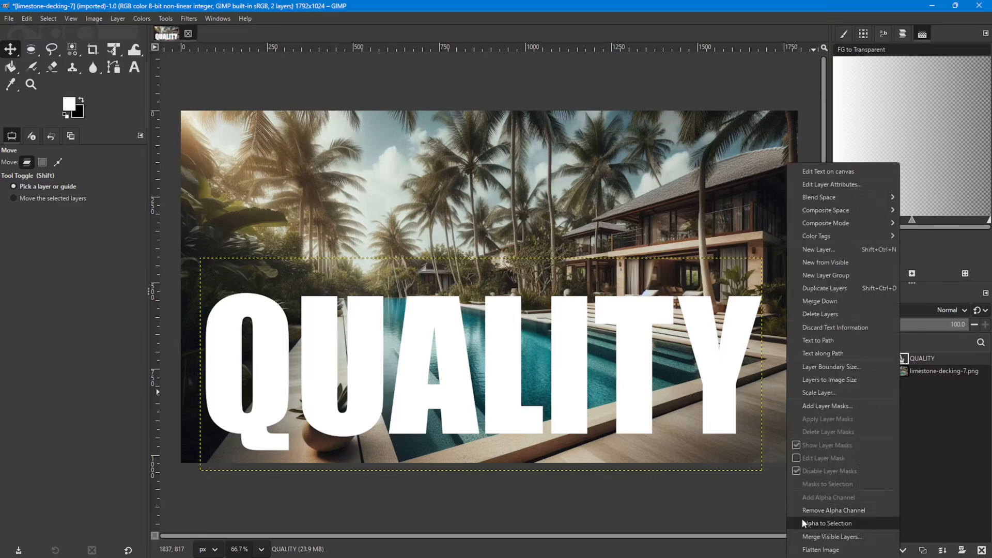
click(834, 524)
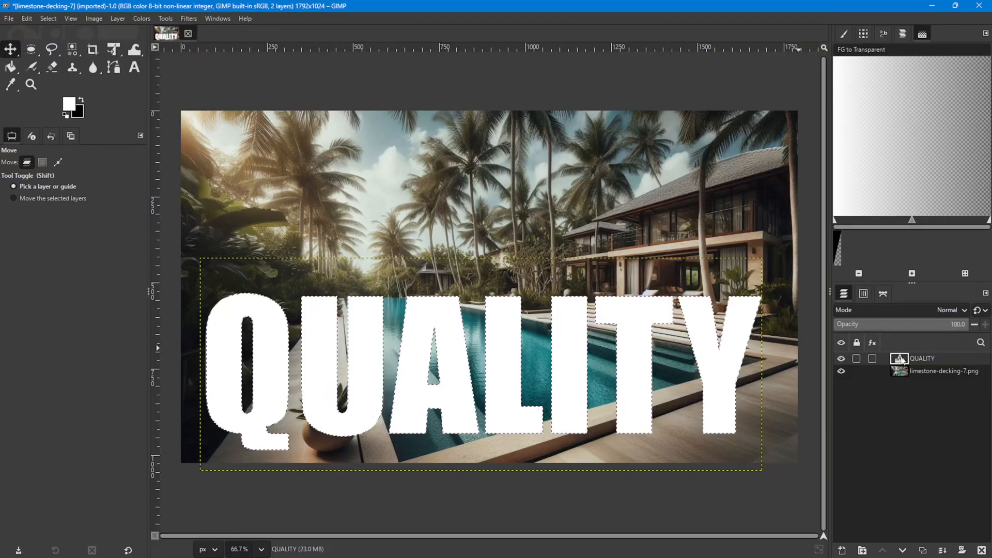
right_click(899, 359)
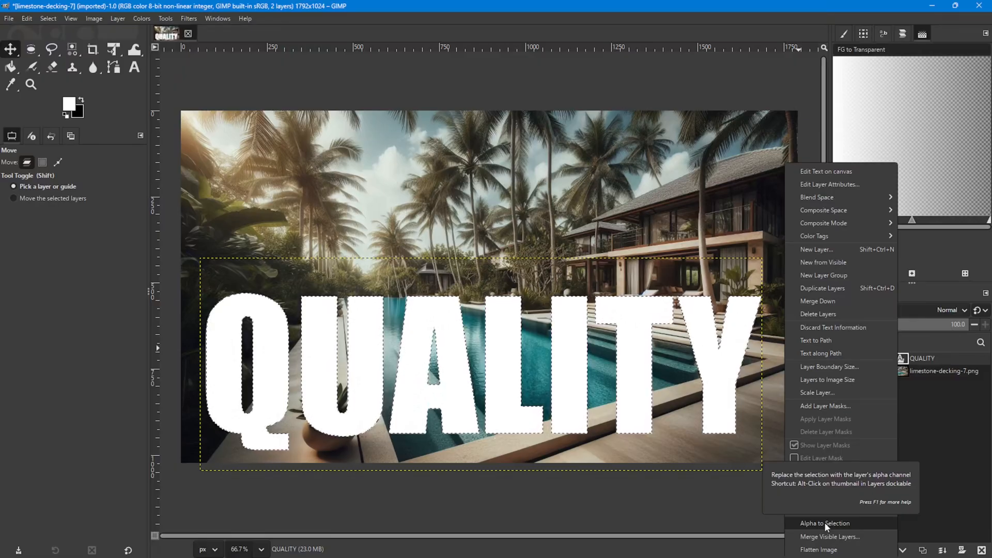
click(951, 417)
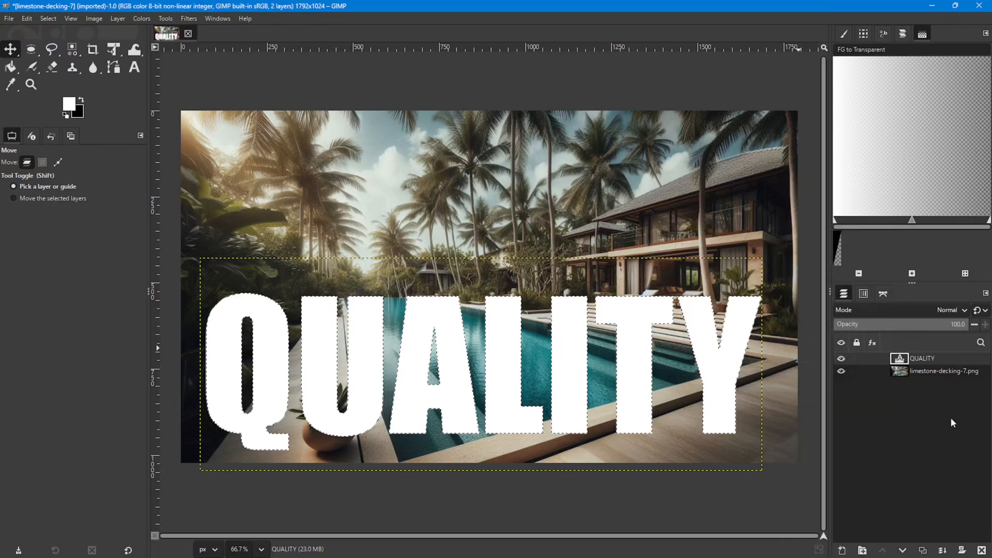
right_click(952, 359)
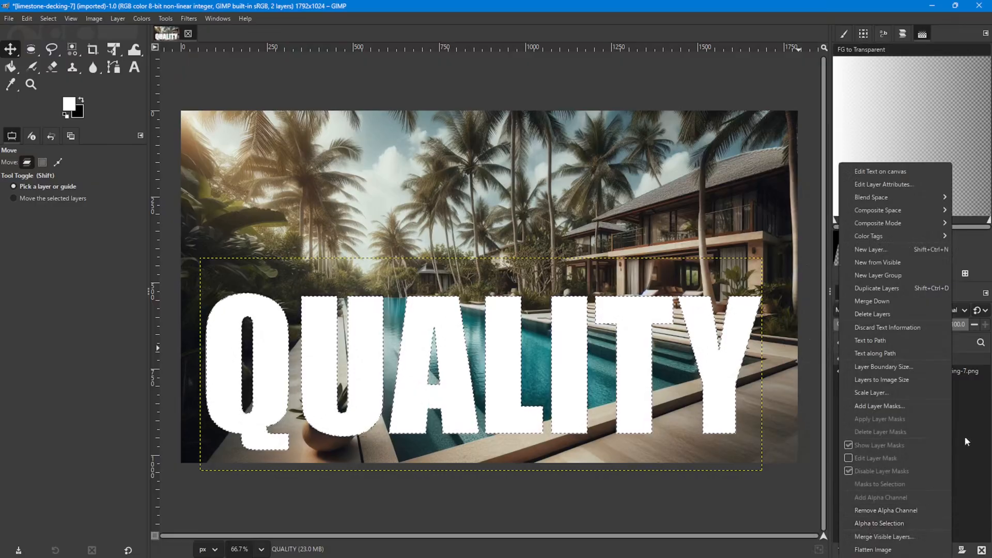
click(968, 416)
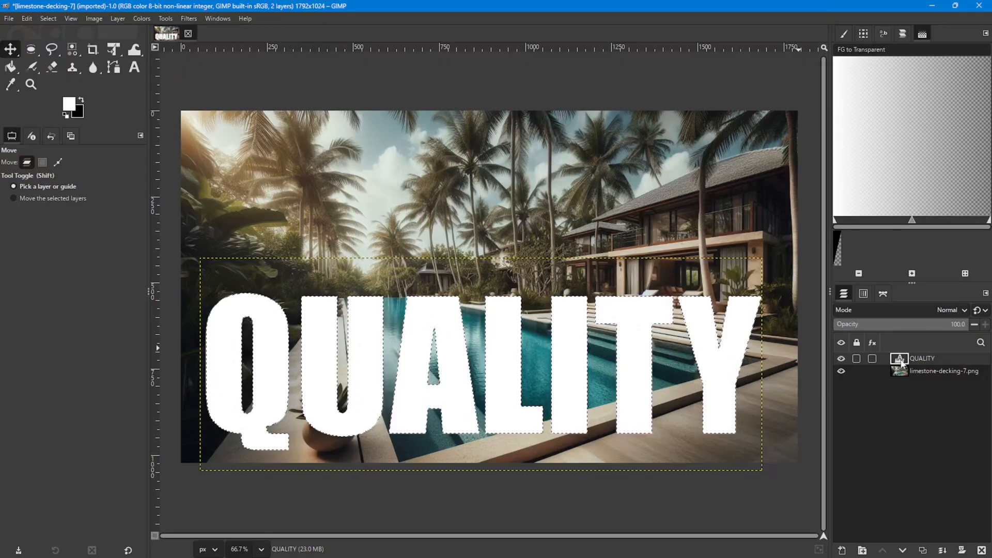
Reapply Alpha to Selection on the QUALITY text layer and hide that layer.
right_click(949, 356)
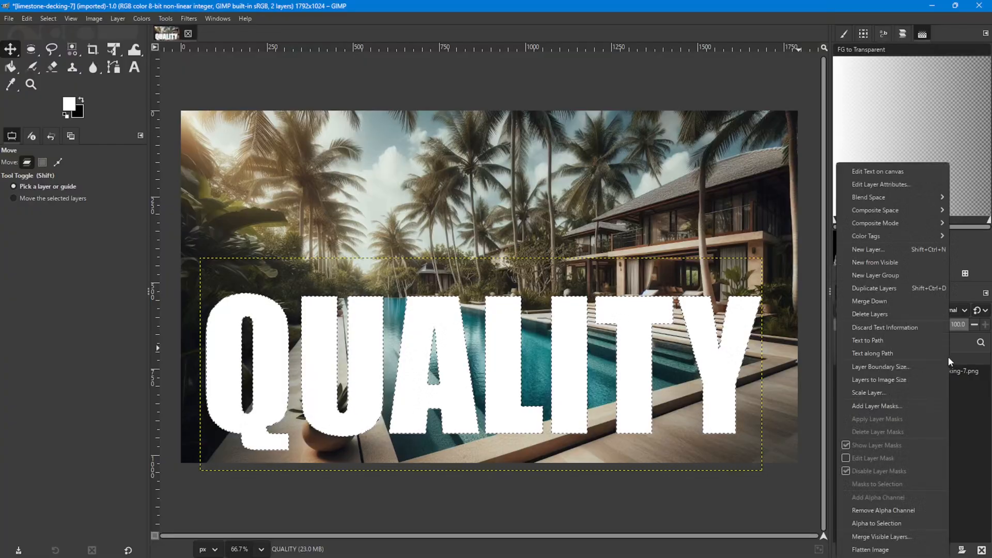
click(882, 523)
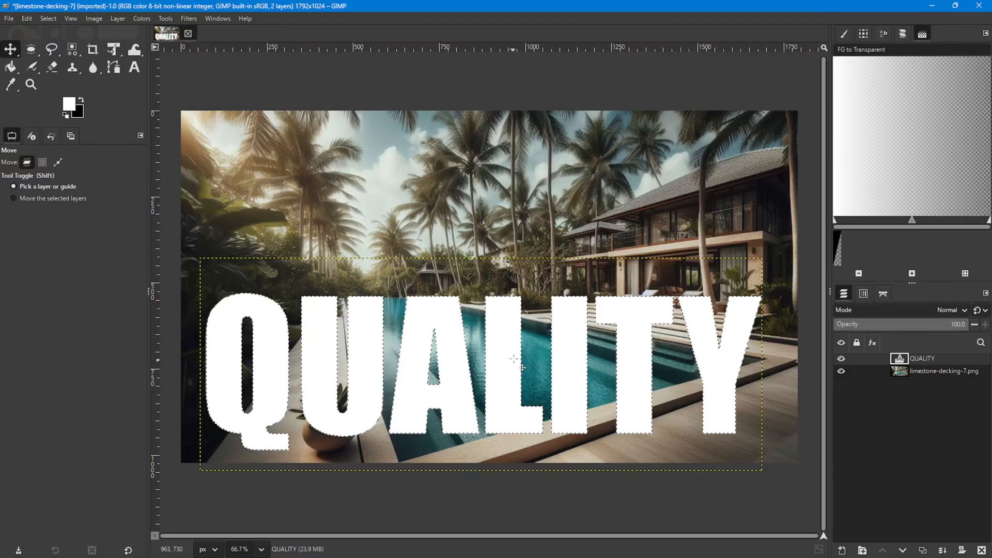
click(841, 359)
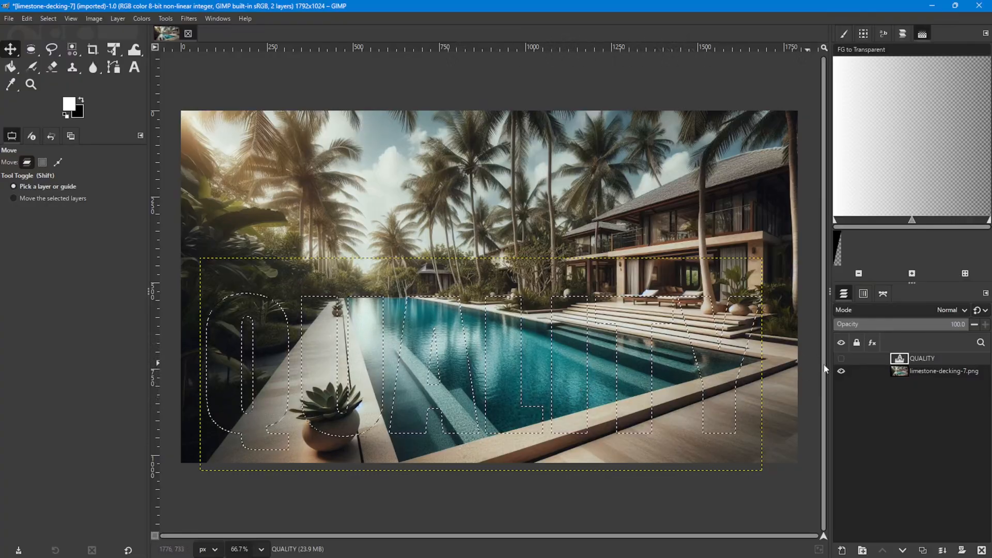
Add a layer mask to the limestone-decking-7.png photo layer, initialized to Selection.
click(921, 369)
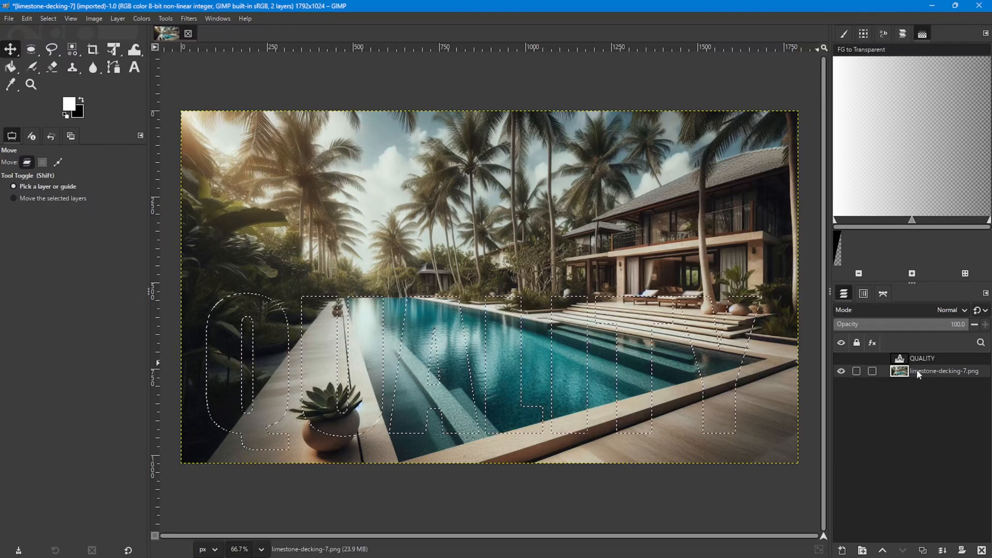
right_click(918, 374)
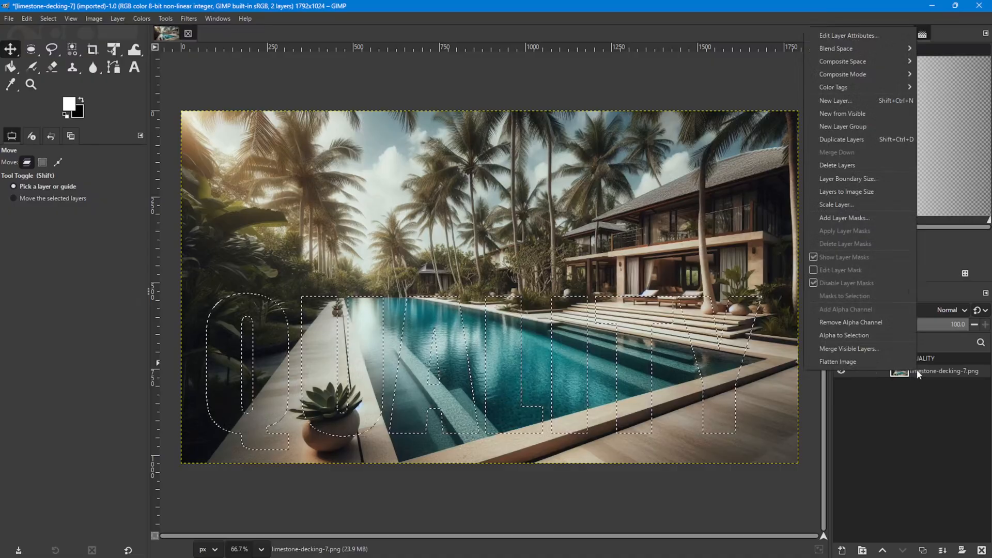
click(830, 217)
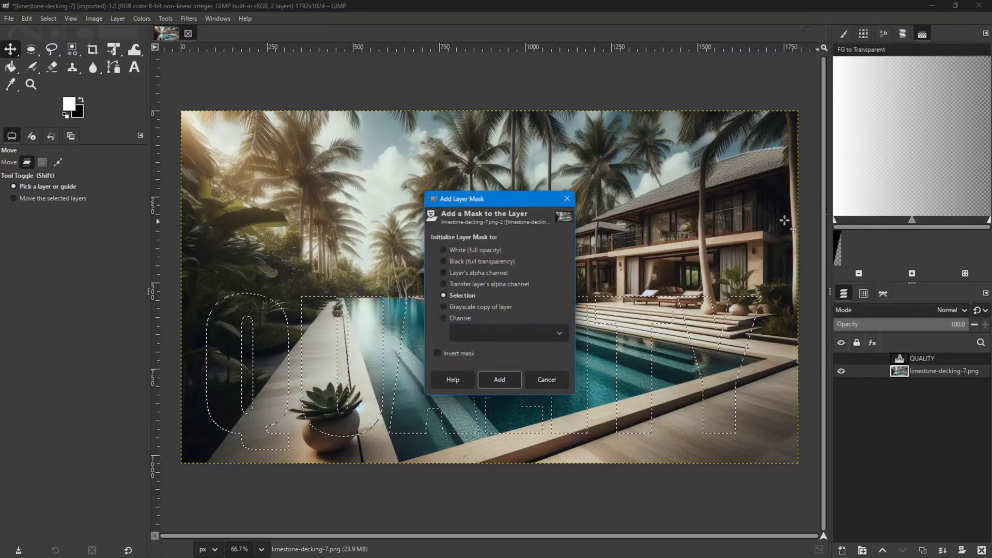
drag(494, 196, 733, 69)
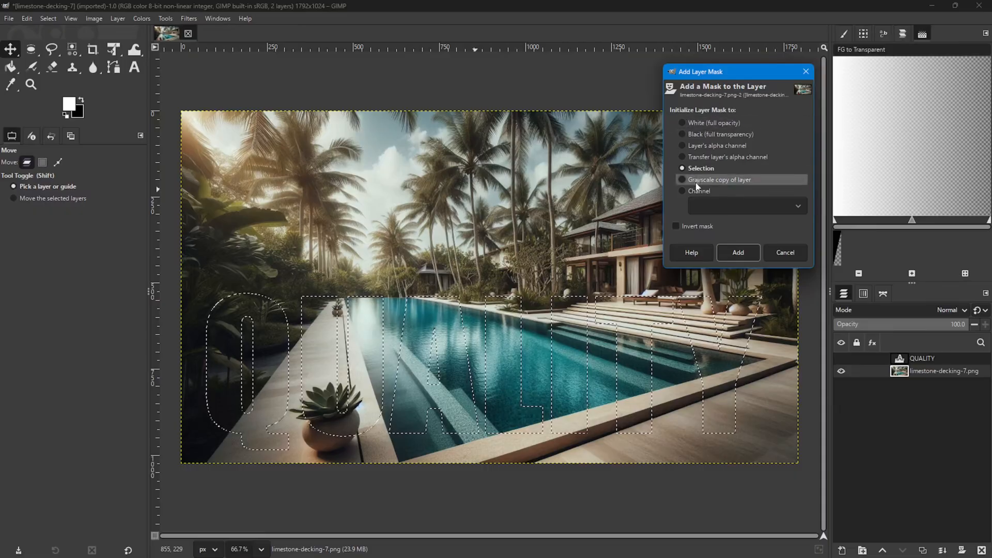
drag(764, 73, 670, 282)
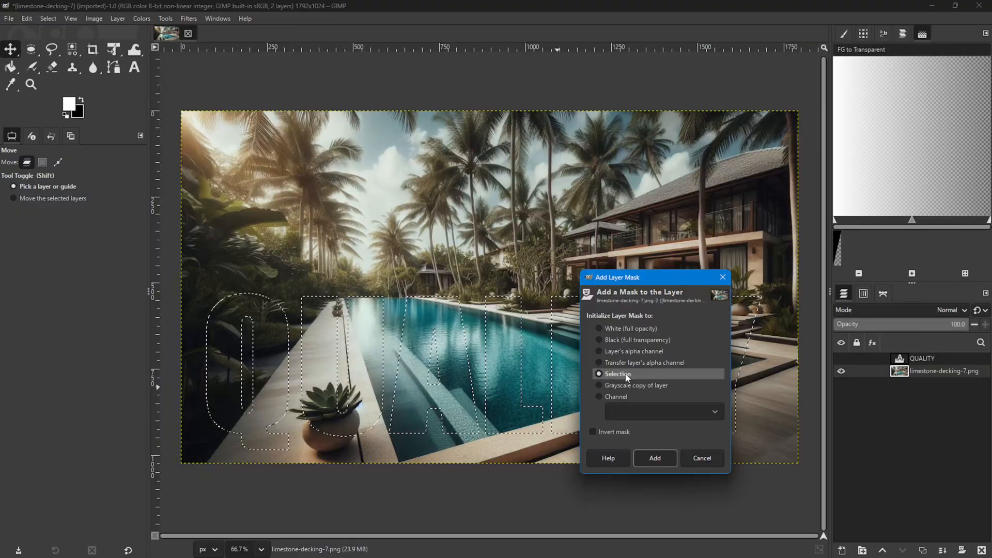
click(599, 374)
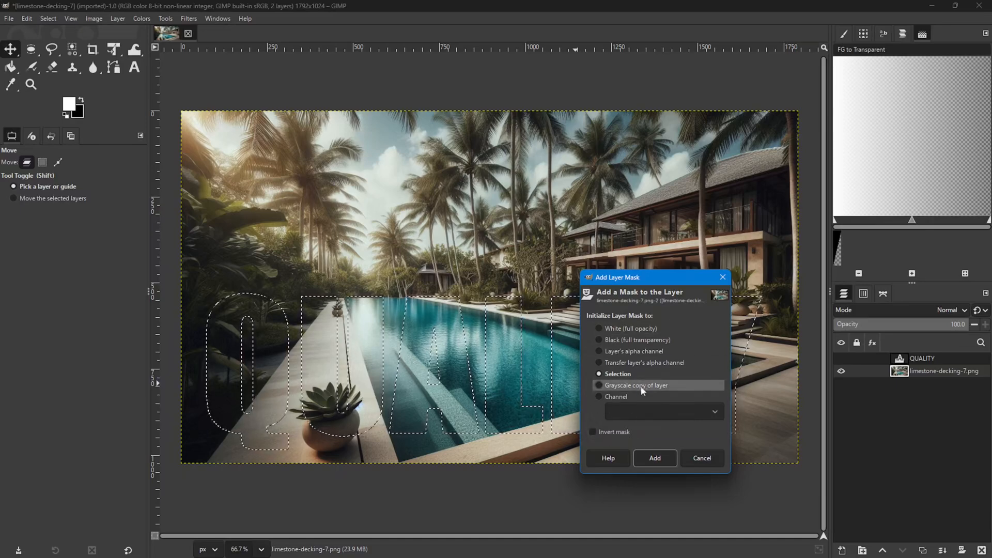
click(655, 459)
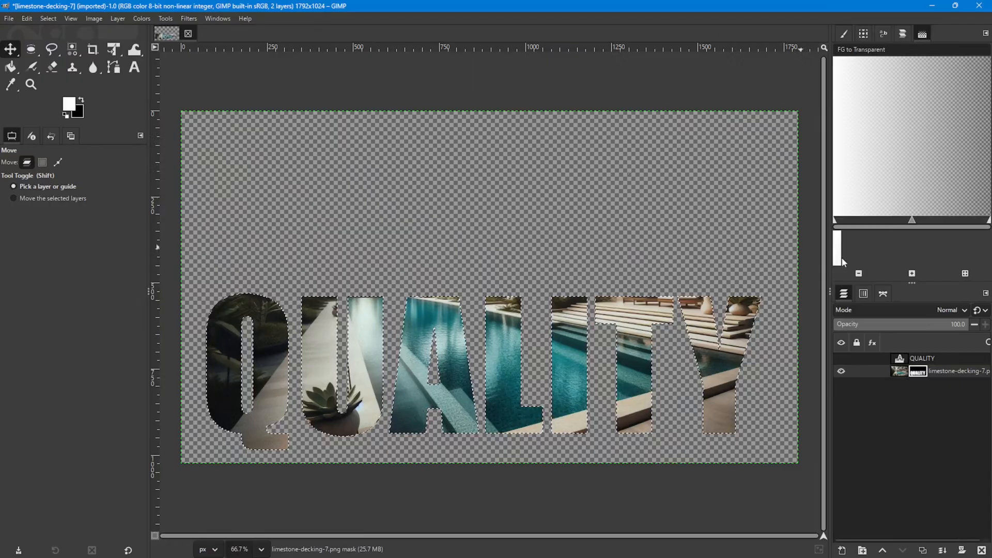
Show the photo layer's mask on the canvas to examine it, and return to the normal view.
right_click(918, 372)
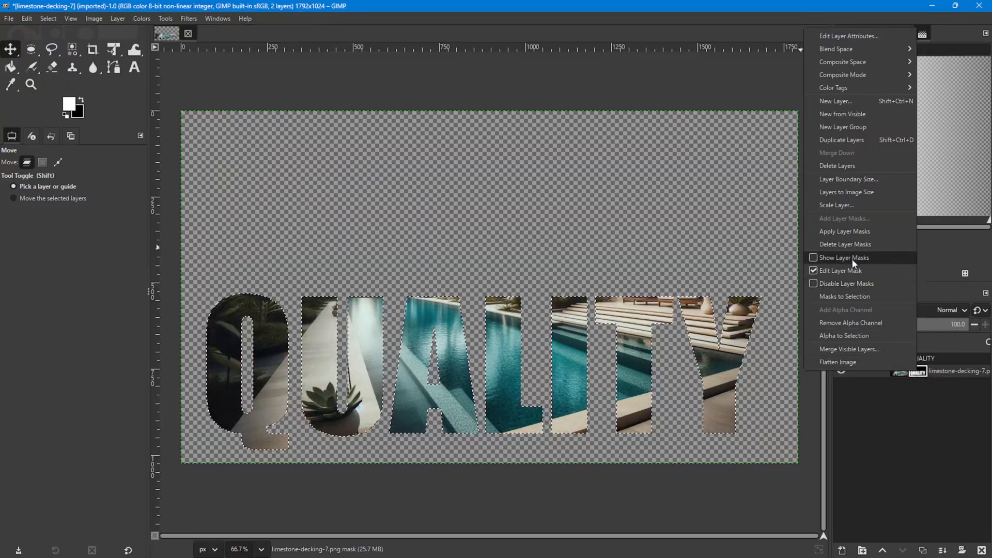
click(813, 257)
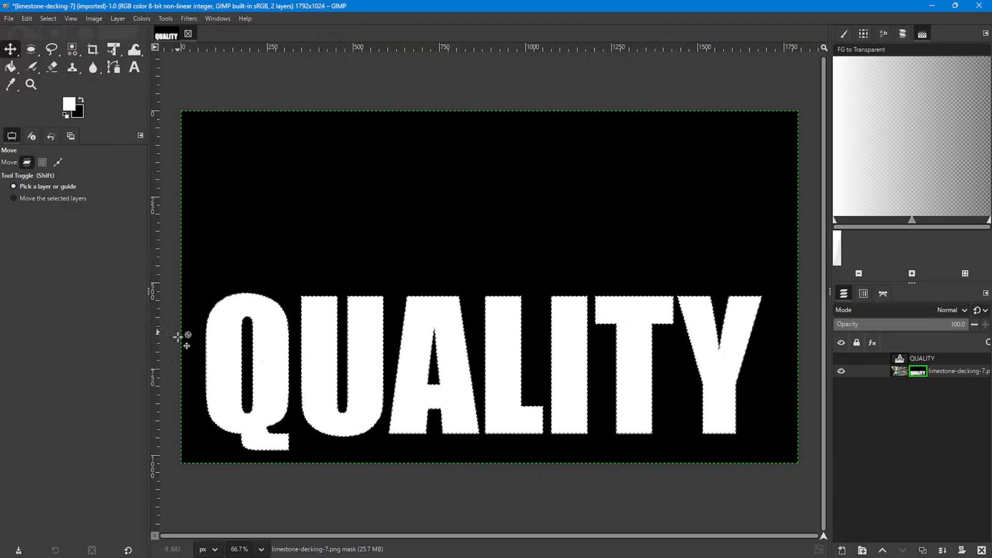
right_click(918, 373)
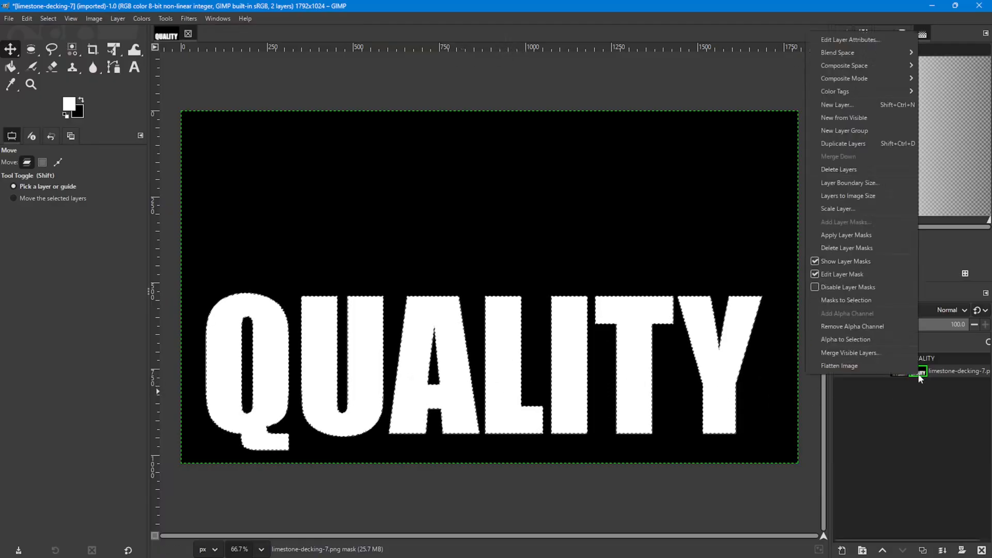
click(816, 261)
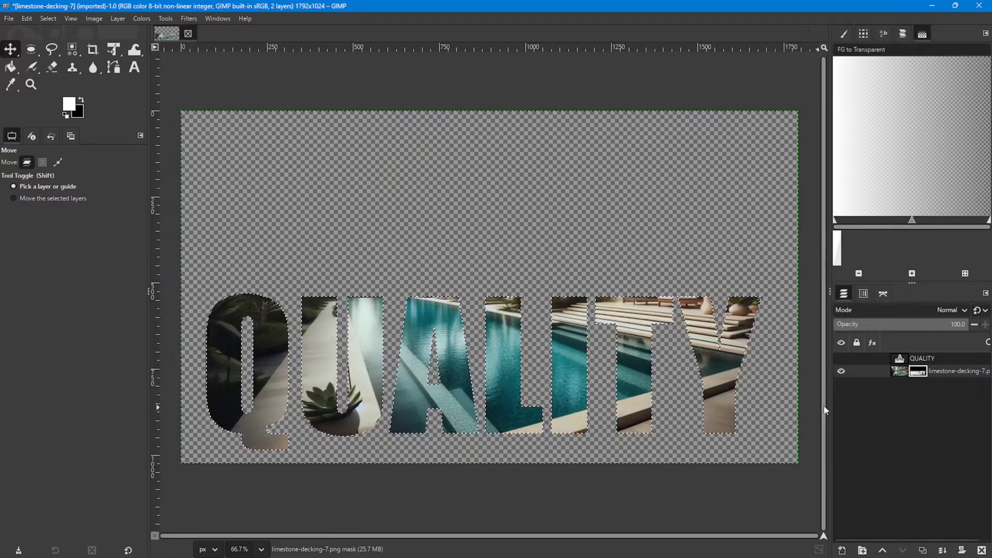
Temporarily disable the photo layer's mask to compare the unmasked photo, and enable it again.
right_click(923, 376)
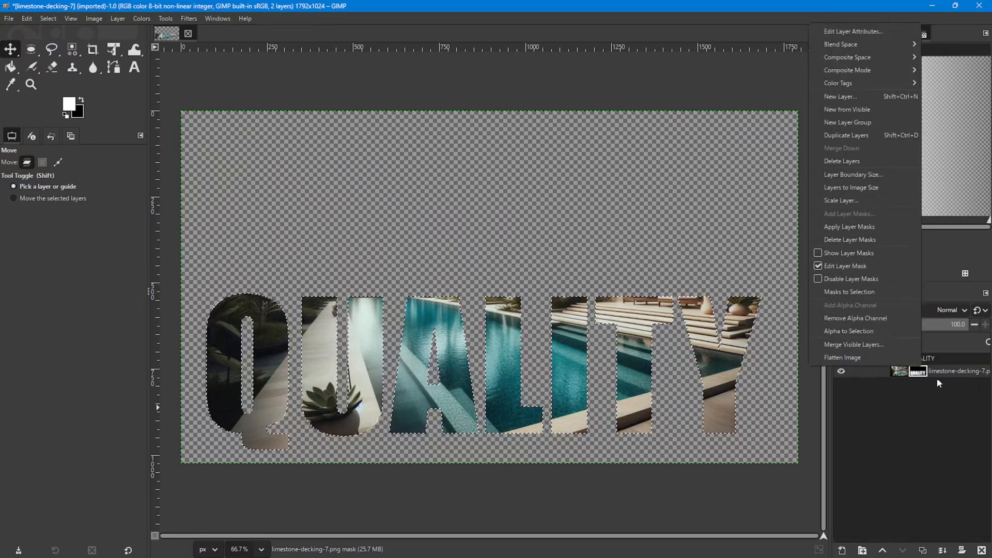
click(818, 279)
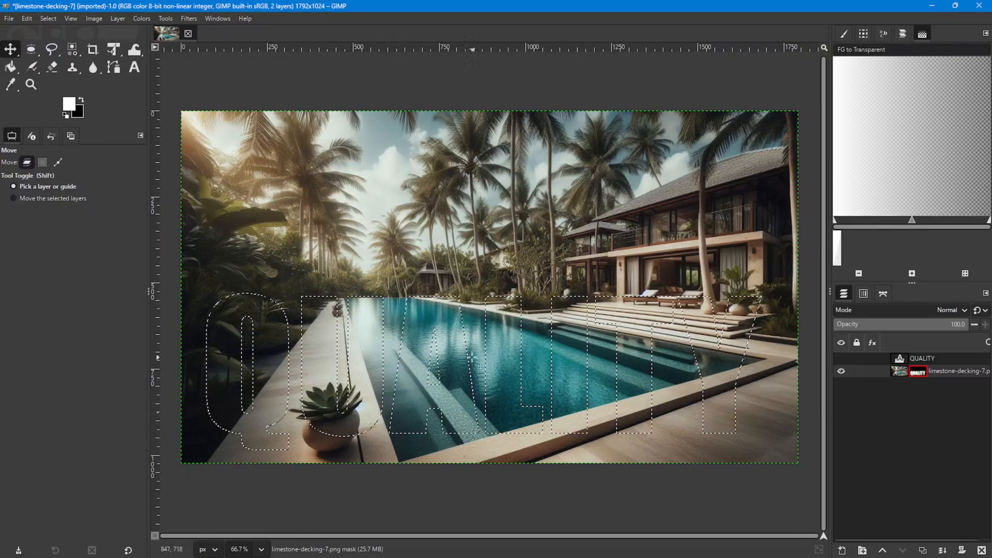
right_click(914, 380)
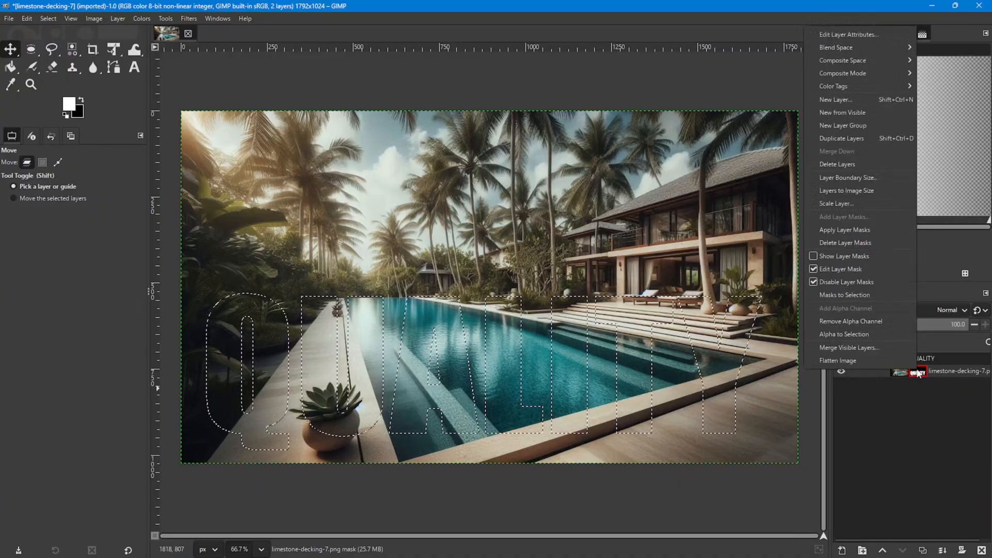
click(816, 282)
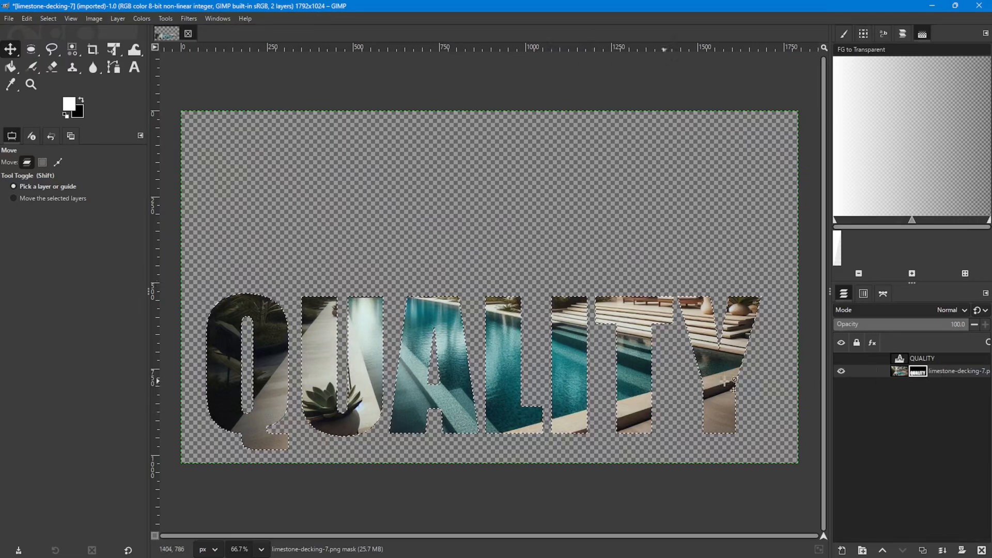
Deselect the letter-shaped selection.
click(46, 22)
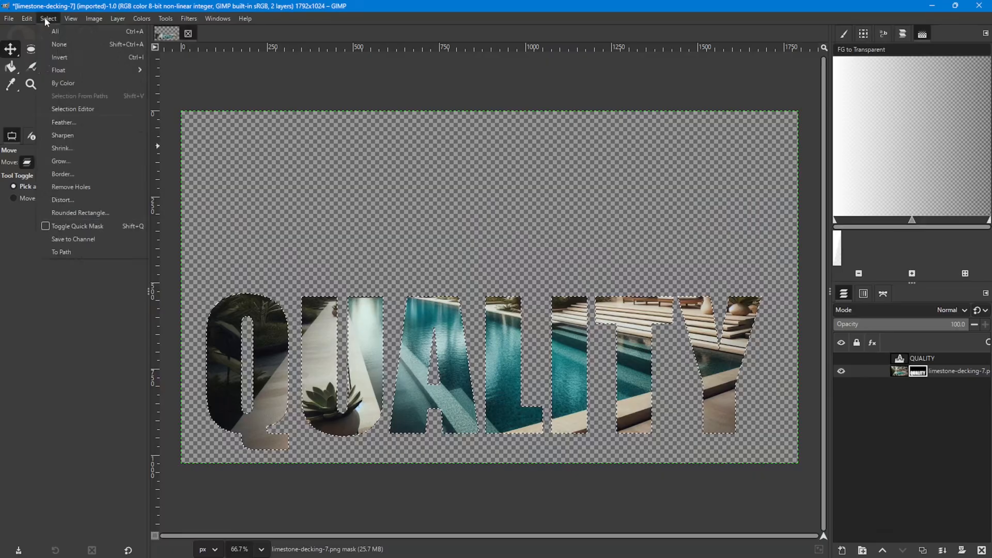
click(55, 43)
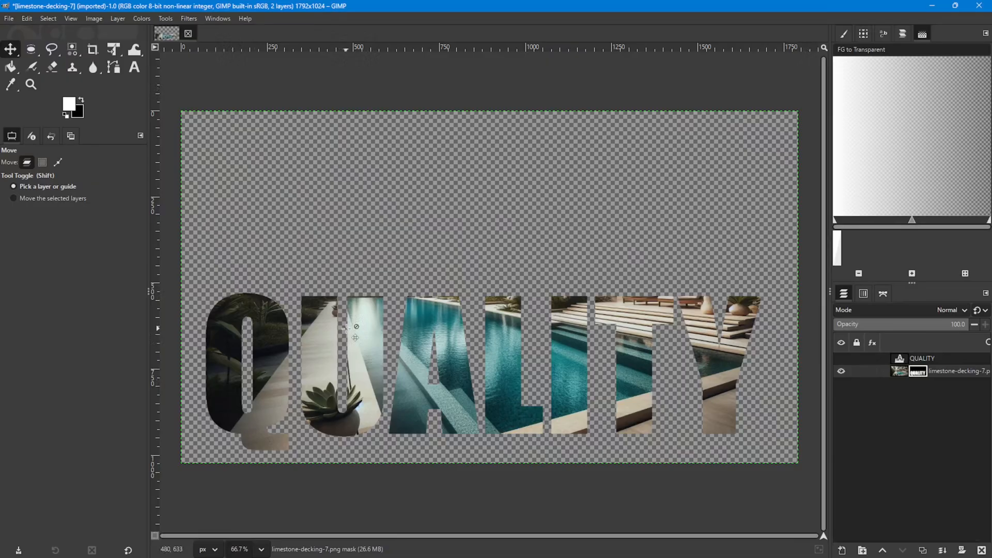
click(188, 19)
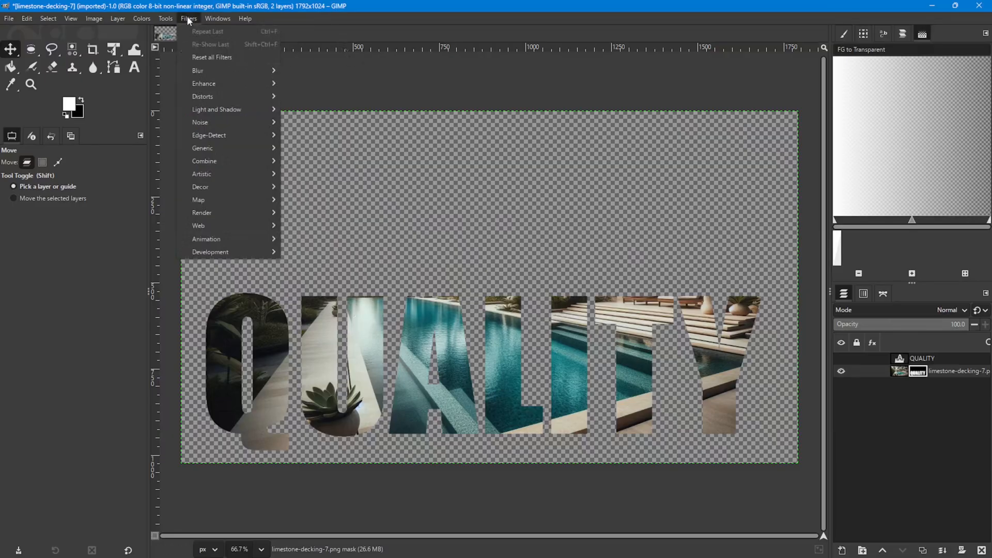
mouse_move(205, 110)
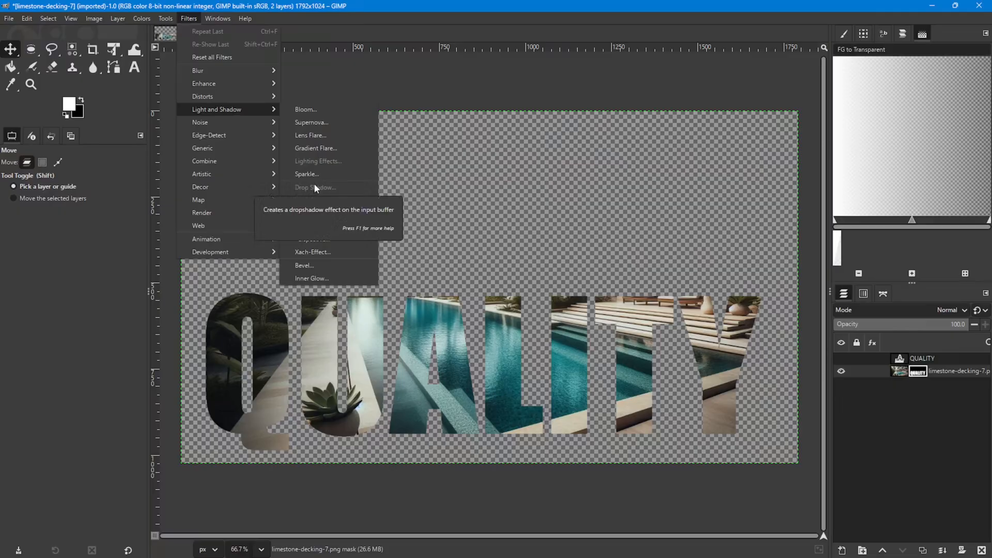
click(310, 78)
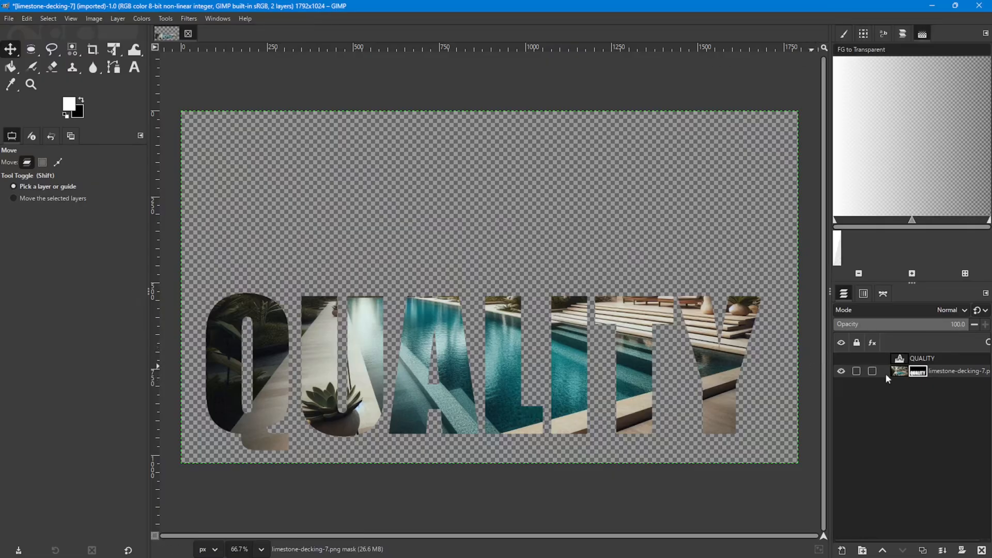
Apply the layer mask permanently to the limestone-decking-7.png photo layer.
right_click(918, 373)
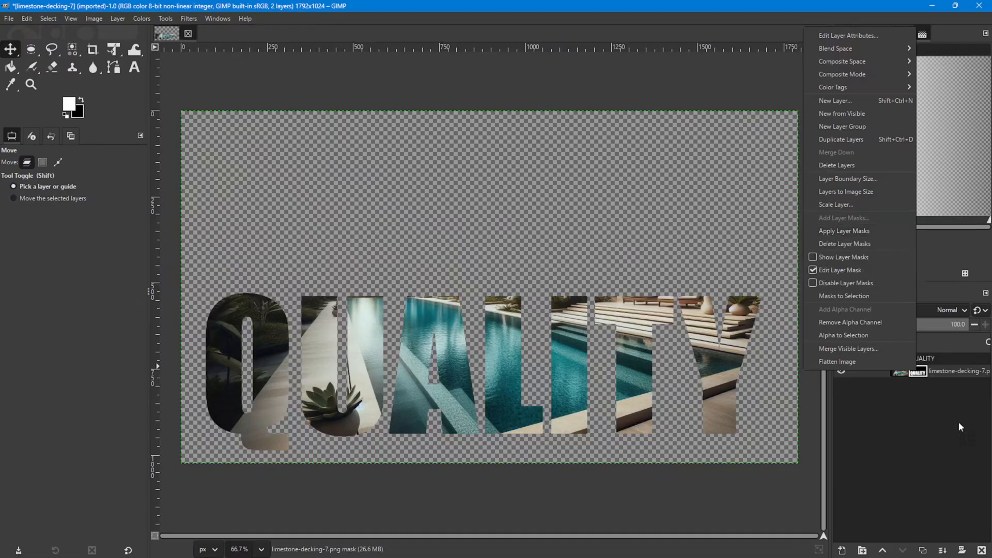
click(835, 231)
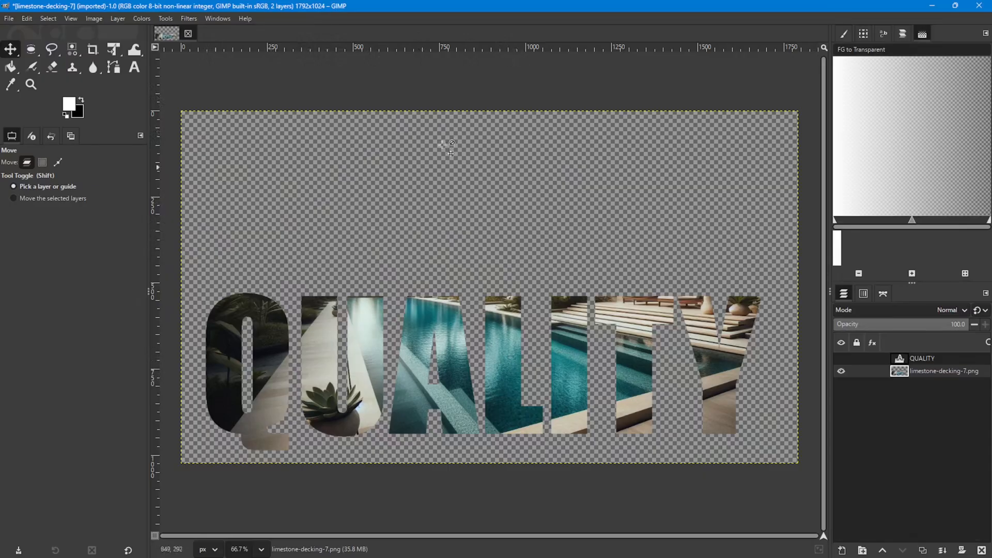
Start a Drop Shadow filter on the photo layer with opacity 1.000 and blur radius 0.00.
click(188, 18)
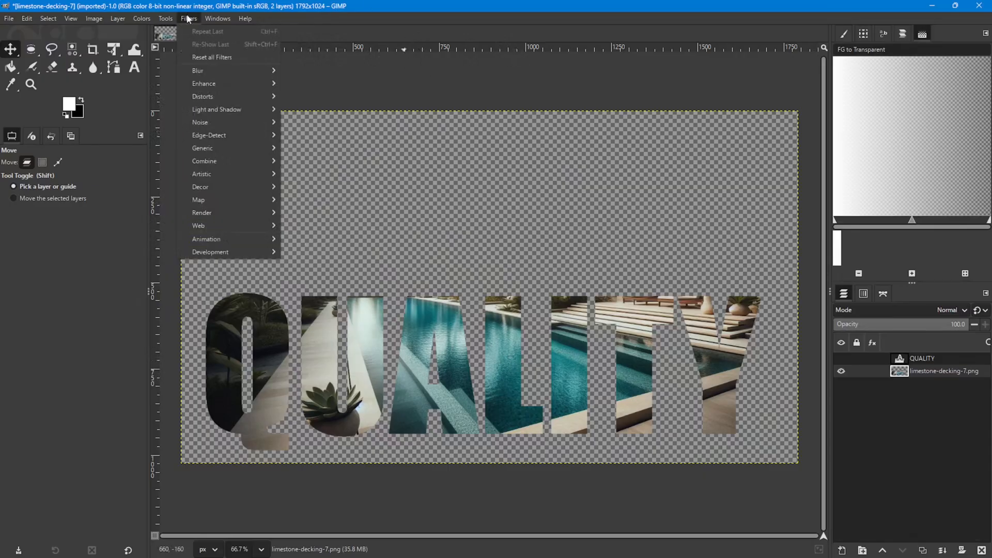
mouse_move(212, 110)
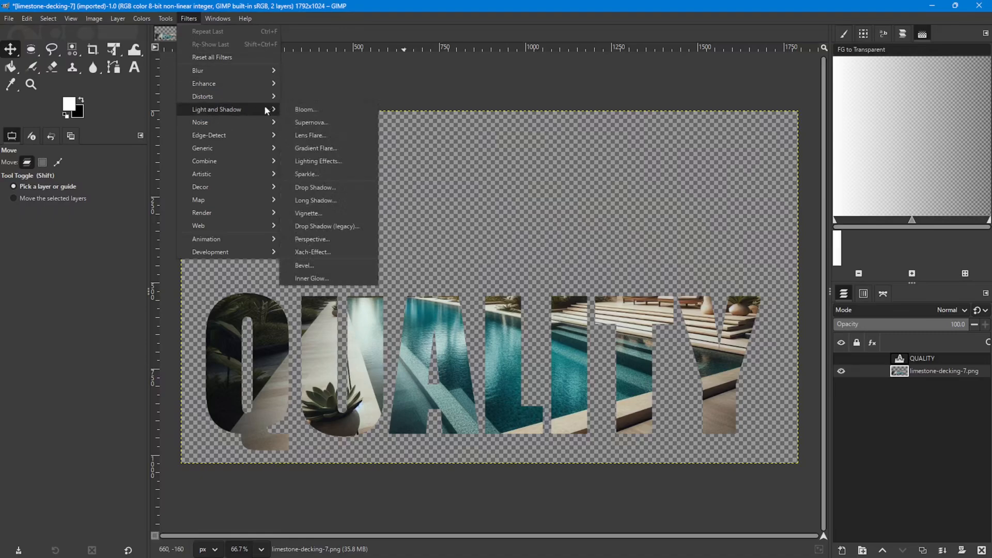
click(313, 188)
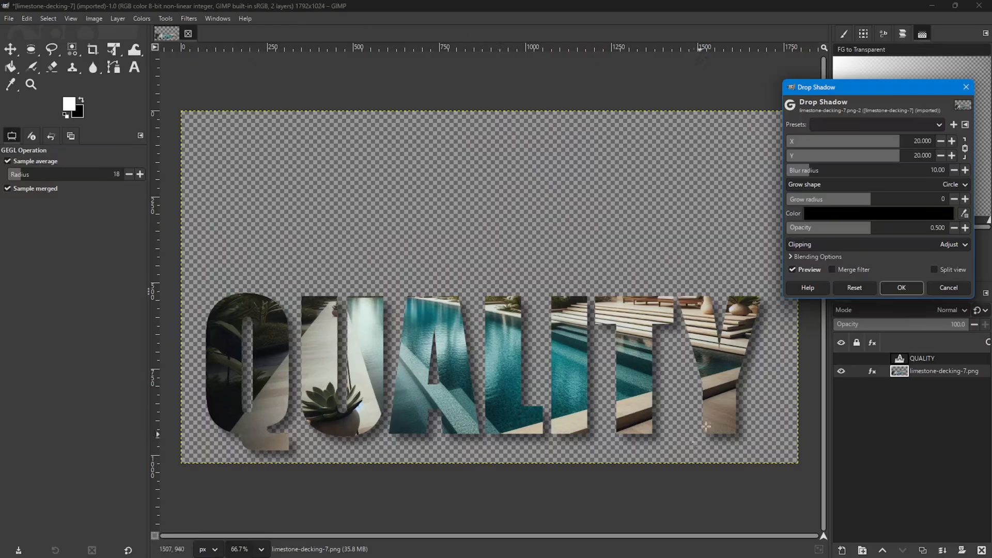
drag(924, 92, 672, 48)
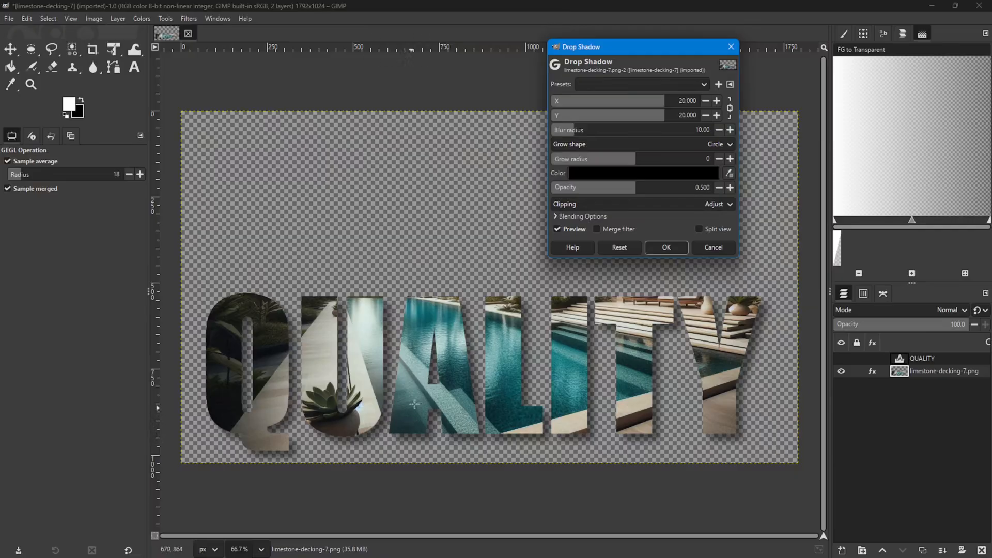
drag(635, 192, 733, 187)
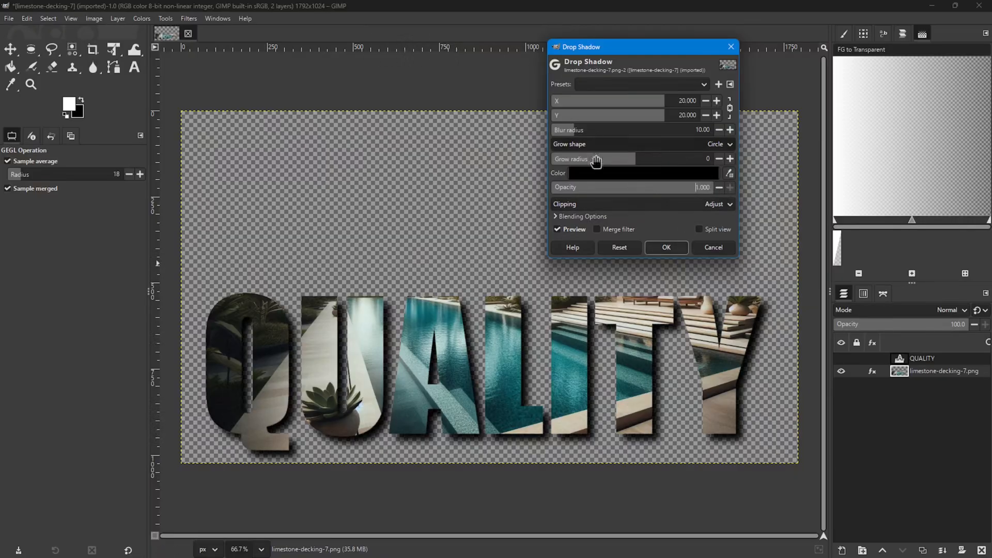
drag(708, 133, 531, 130)
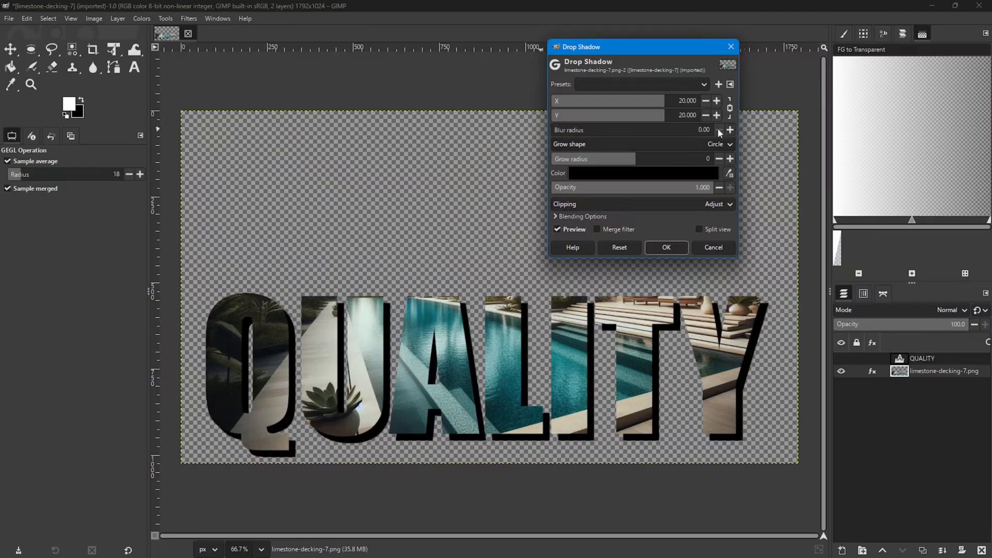
Lower the drop shadow's linked X and Y offsets to 0.000.
click(705, 116)
click(706, 115)
click(705, 115)
click(705, 116)
click(705, 115)
click(706, 115)
click(705, 116)
click(705, 115)
click(705, 115)
click(705, 115)
click(706, 116)
click(705, 116)
click(705, 115)
click(706, 115)
click(706, 115)
click(706, 115)
click(705, 115)
click(706, 115)
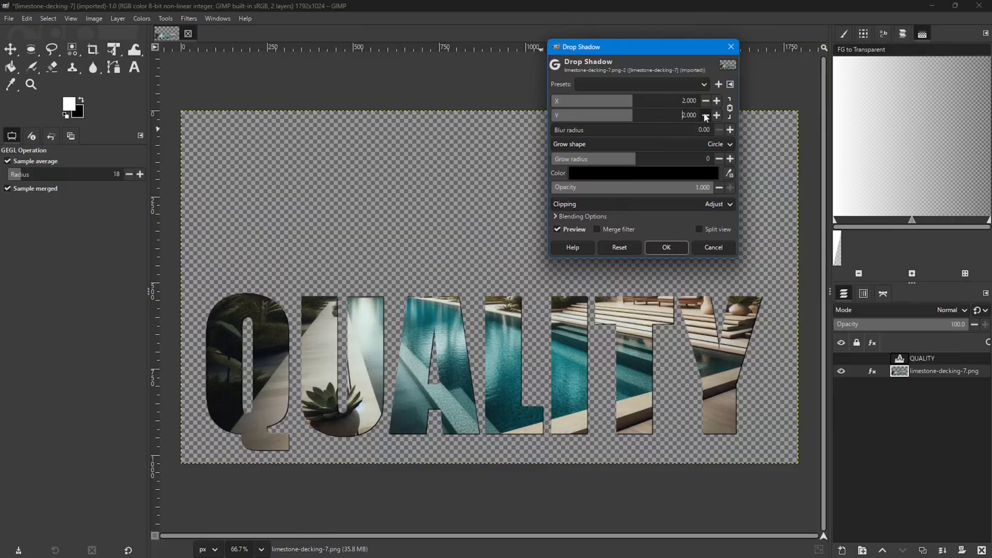
click(706, 115)
click(706, 115)
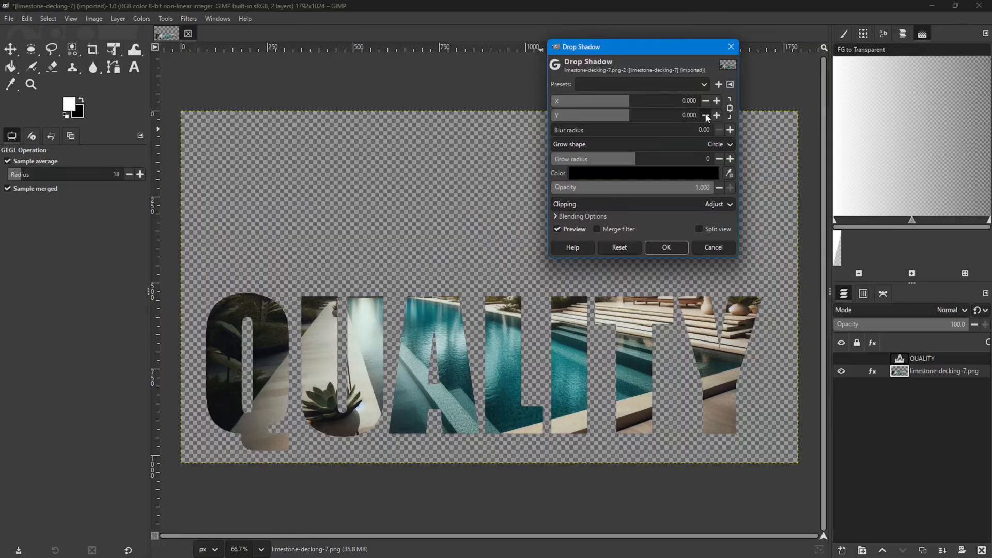
Raise the drop shadow's grow radius to 11 to form an even black outline around the letters.
click(730, 158)
click(730, 158)
click(730, 158)
click(729, 158)
click(730, 158)
click(730, 159)
click(730, 159)
click(730, 158)
click(730, 159)
click(730, 159)
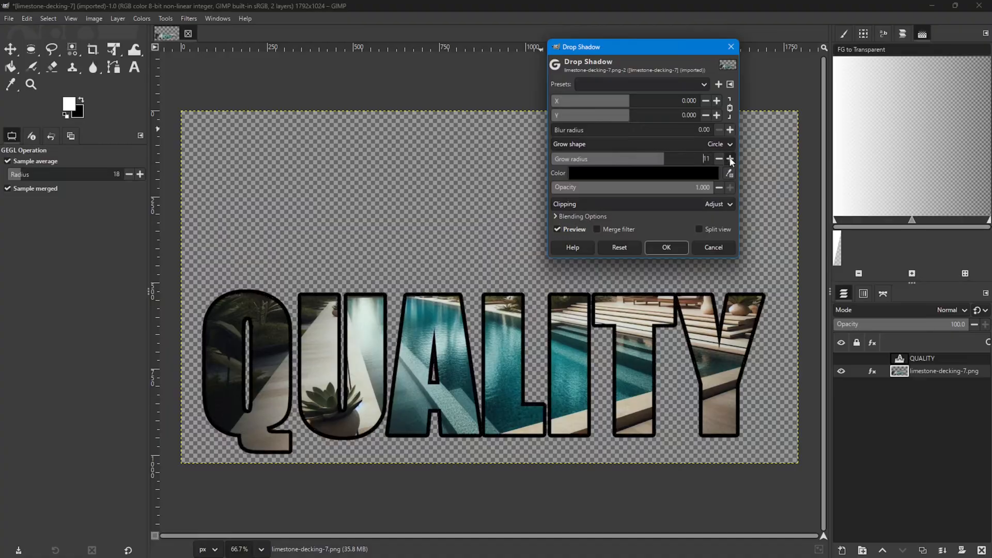
Reduce the drop shadow's grow radius back to 0.
click(717, 159)
click(718, 159)
click(718, 159)
click(718, 159)
click(717, 159)
click(718, 159)
click(717, 159)
click(718, 160)
click(718, 159)
click(717, 160)
click(717, 160)
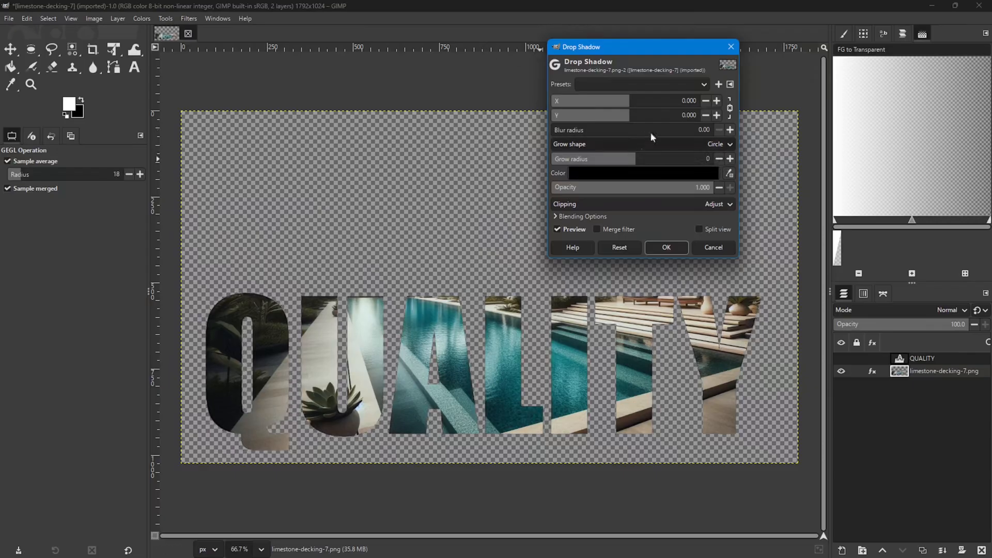
Try drop shadow X and Y offsets of 5.000, and close the filter without applying it.
click(718, 115)
click(717, 115)
click(718, 115)
click(718, 115)
click(717, 115)
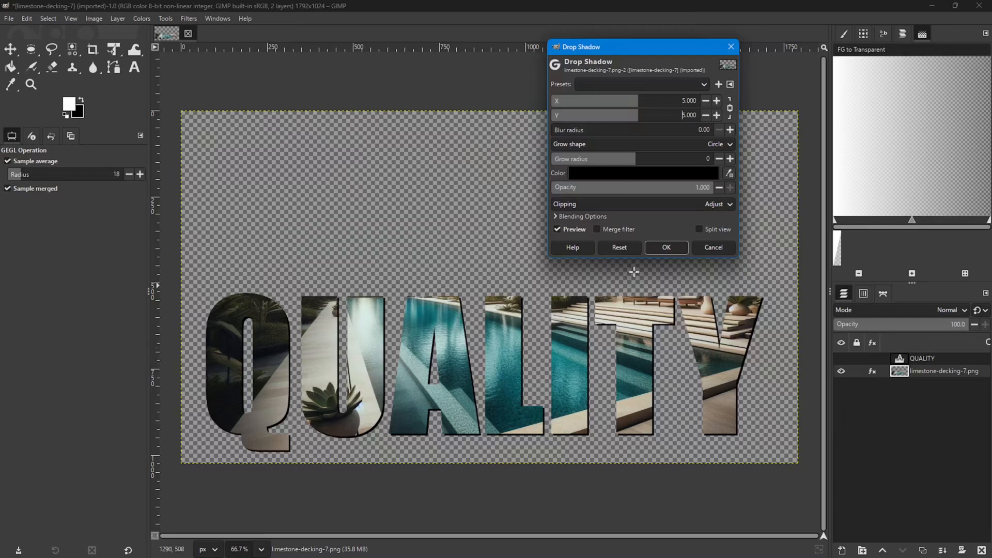
click(730, 47)
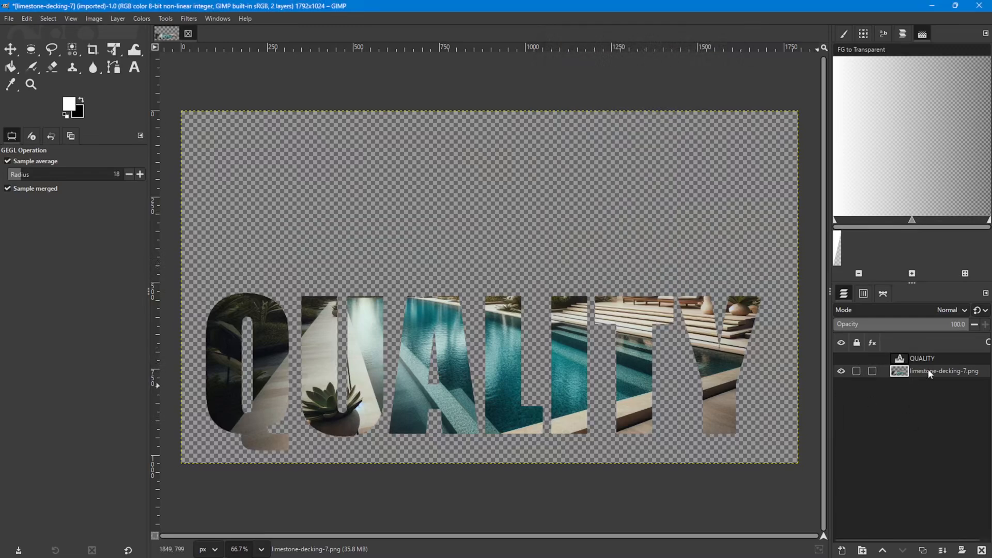
Try repeating the last Drop Shadow filter on the photo layer, and undo it.
click(188, 19)
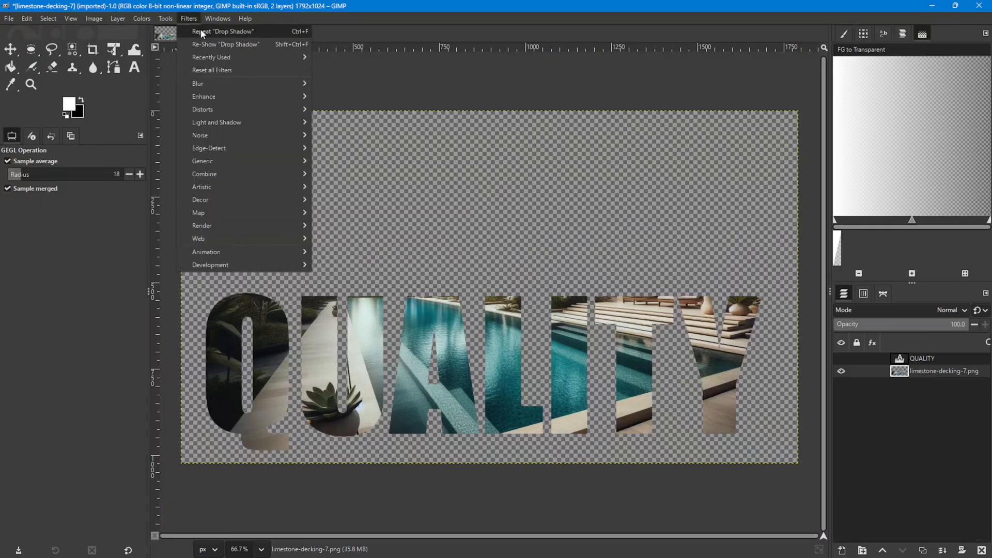
click(201, 32)
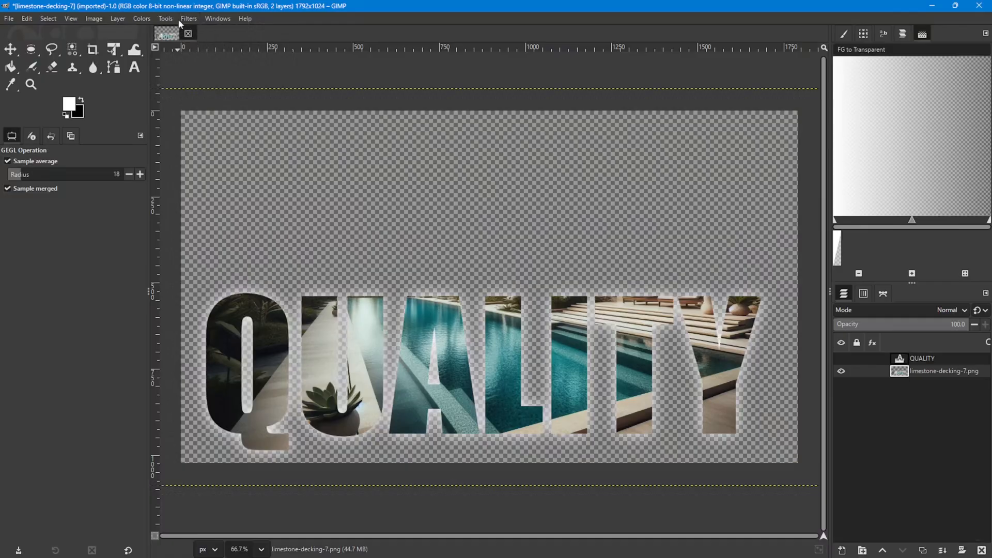
key(ctrl+z)
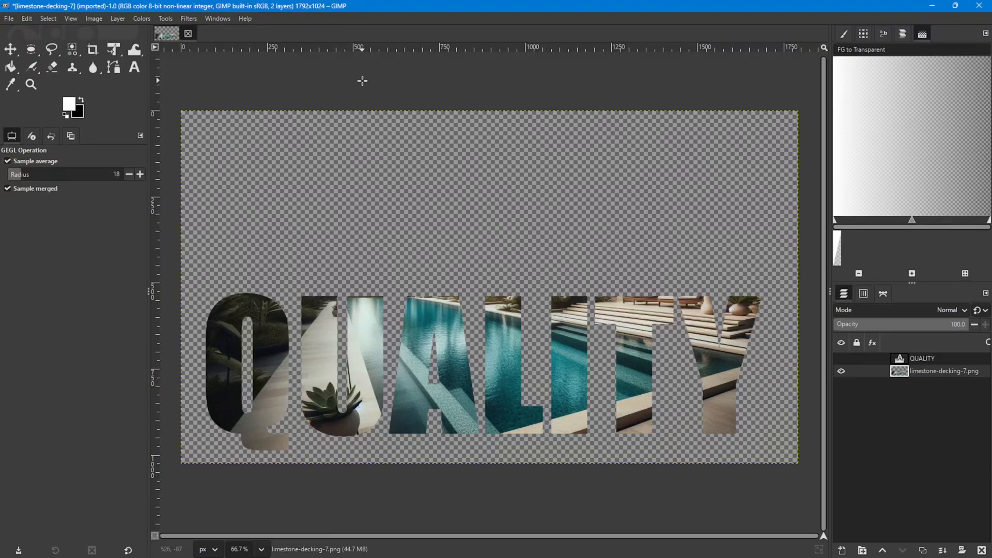
Apply a Drop Shadow to the photo letters with X and Y offsets 4.000, blur radius 0.00 and opacity 1.000.
click(186, 17)
mouse_move(197, 61)
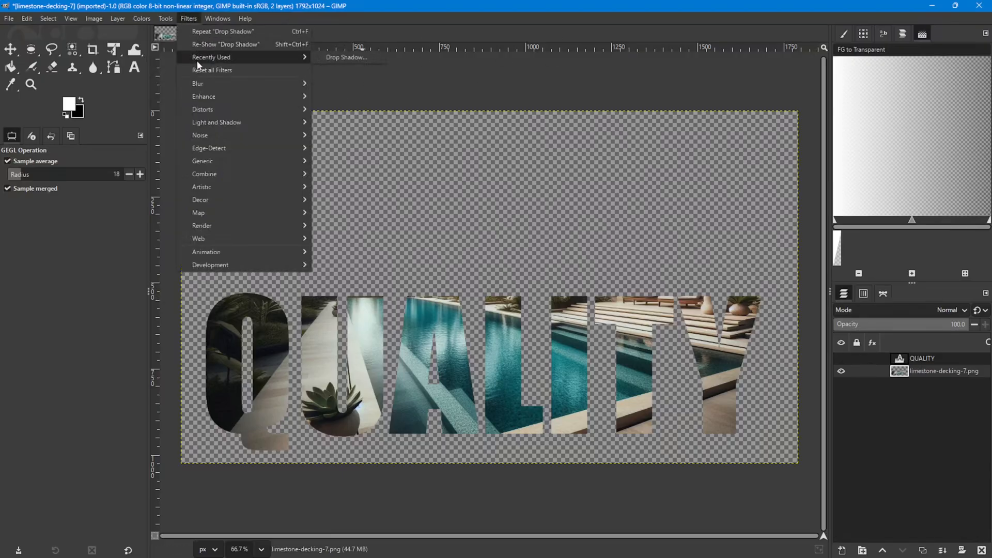
mouse_move(210, 123)
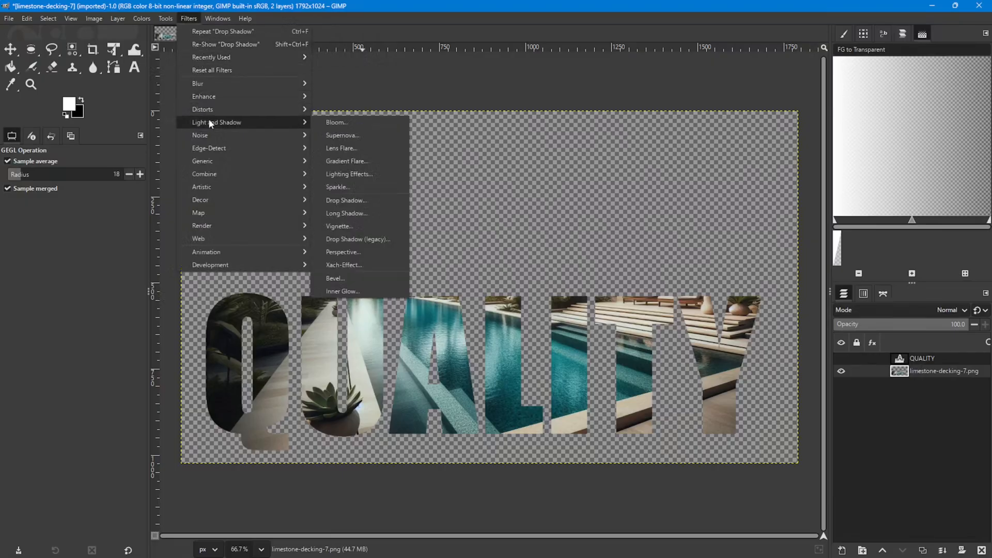
click(339, 201)
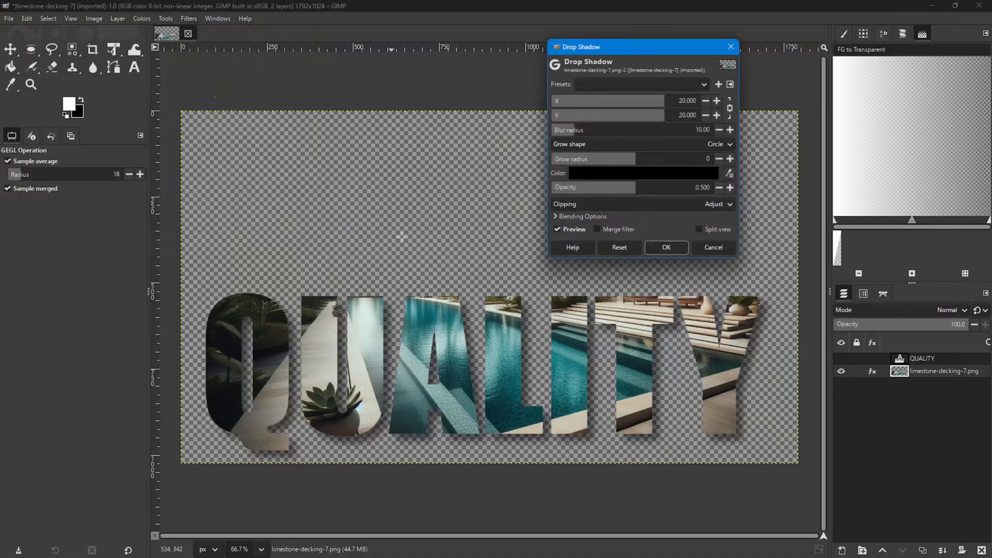
drag(638, 198, 766, 186)
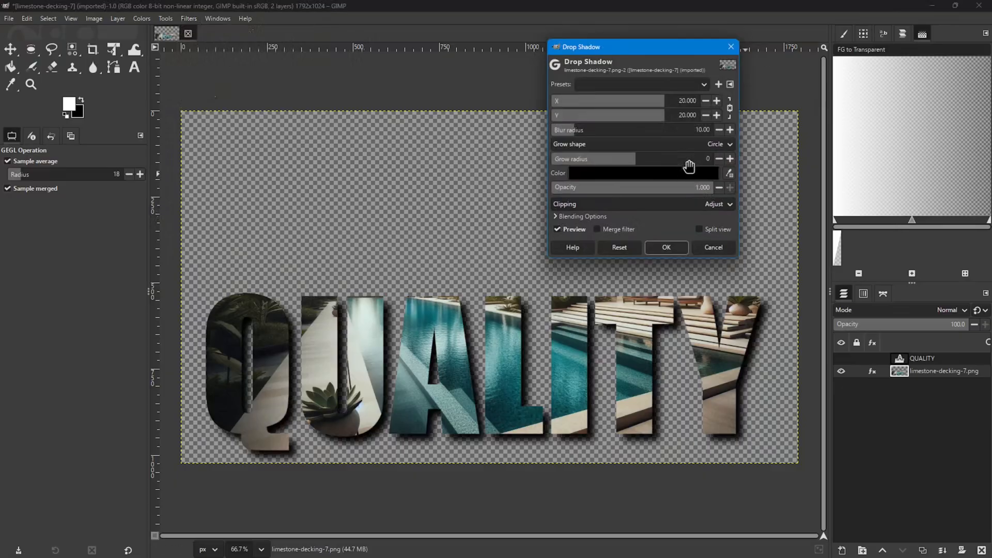
click(717, 126)
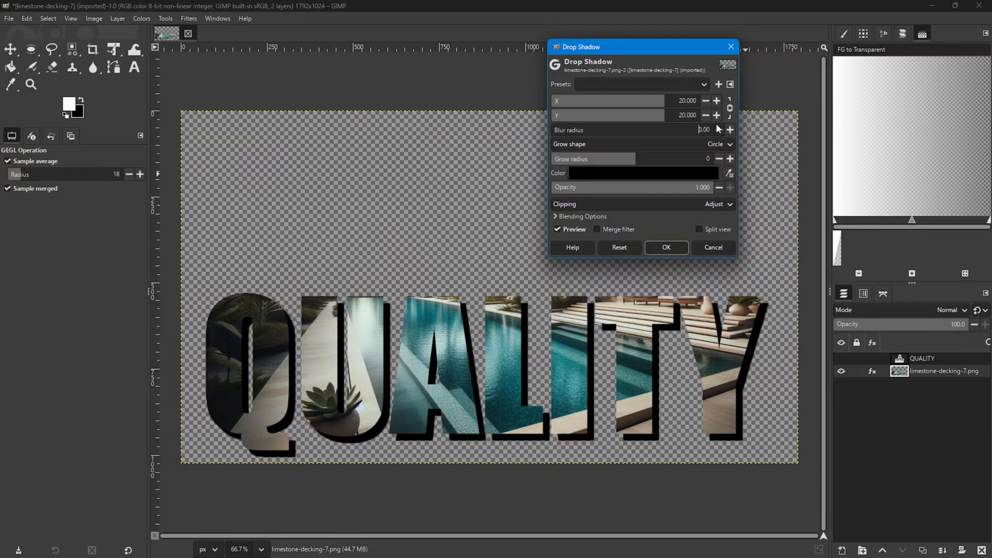
click(704, 116)
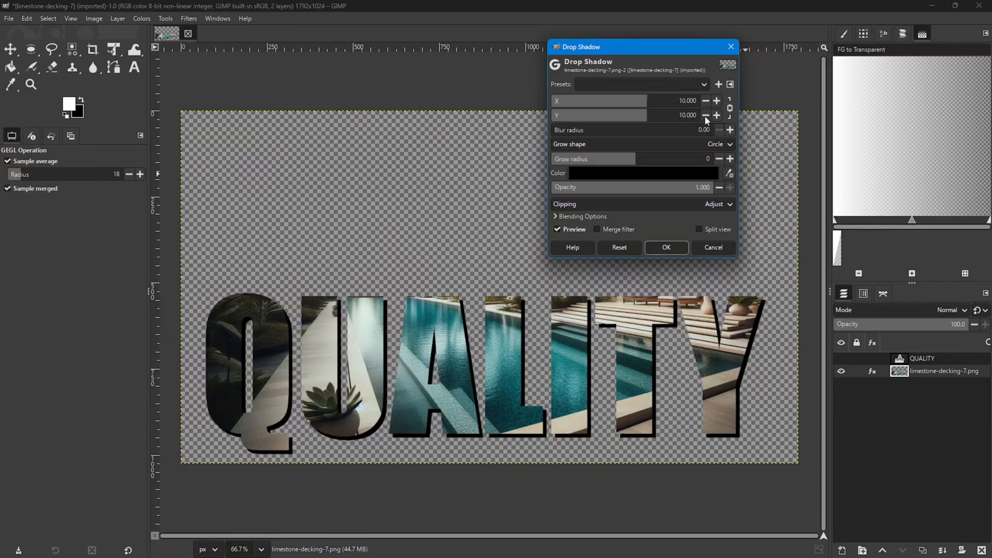
click(705, 116)
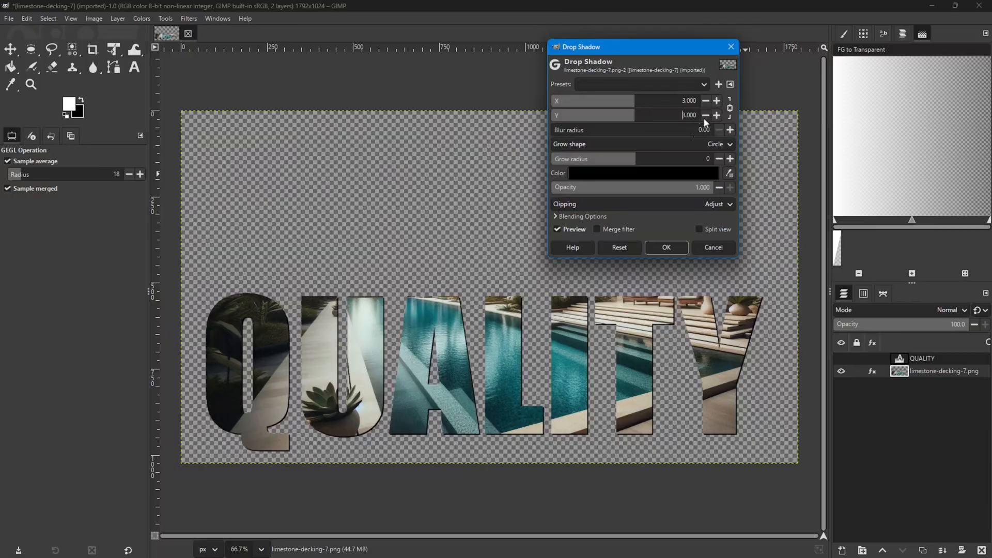
click(715, 115)
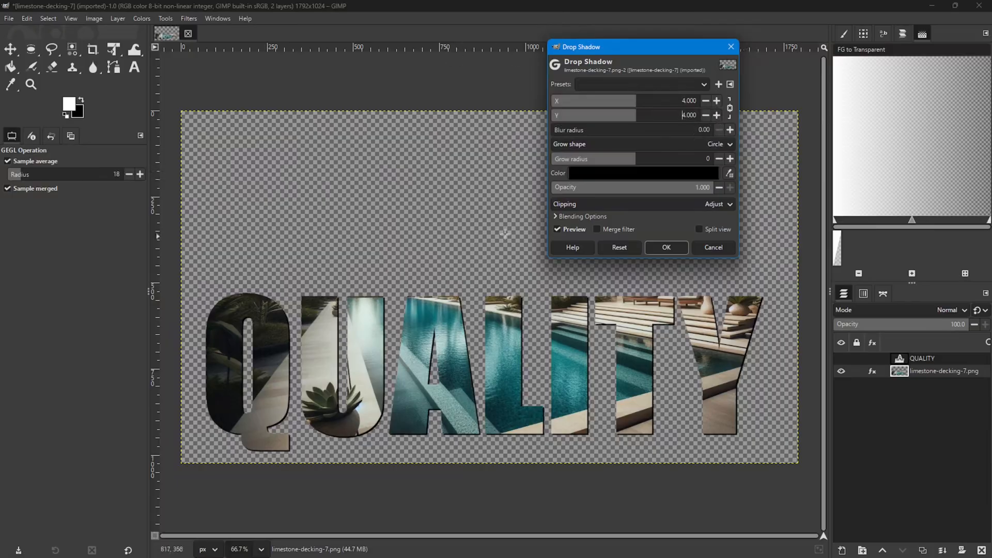
click(667, 247)
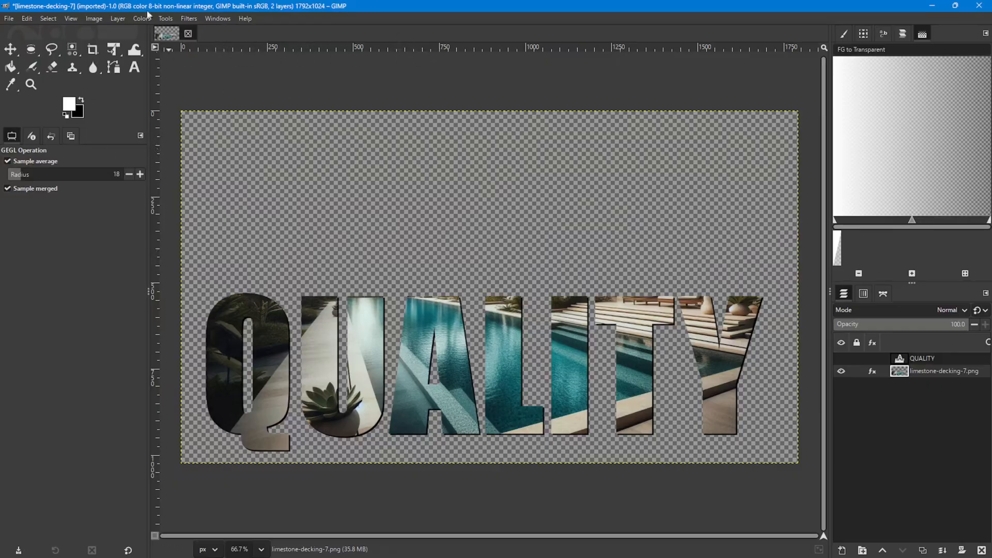
Undo back to the photo layer's editable mask, removing the drop shadow, and deselect the restored letter-shaped selection.
click(189, 18)
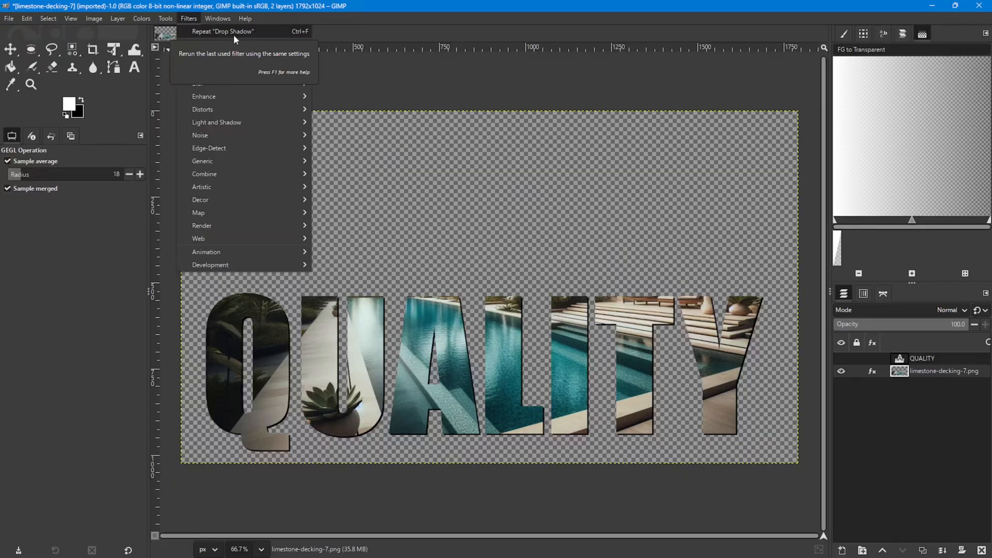
click(480, 71)
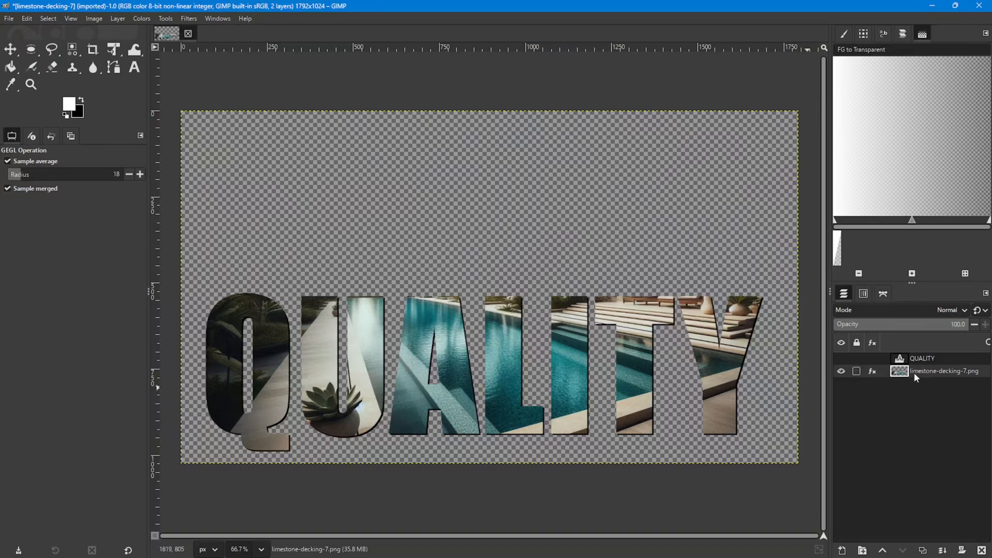
key(ctrl+z)
key(ctrl+z)
key(ctrl+z)
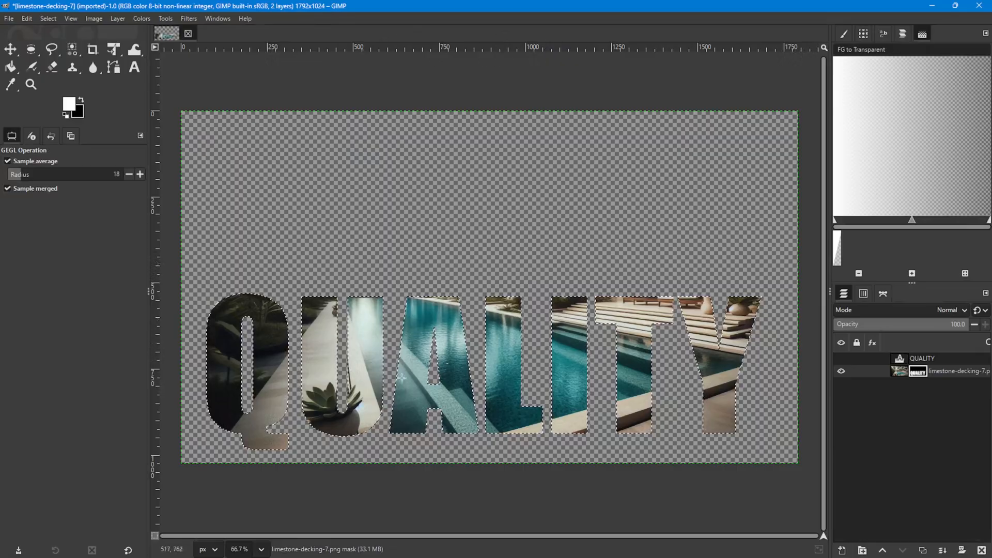
click(48, 19)
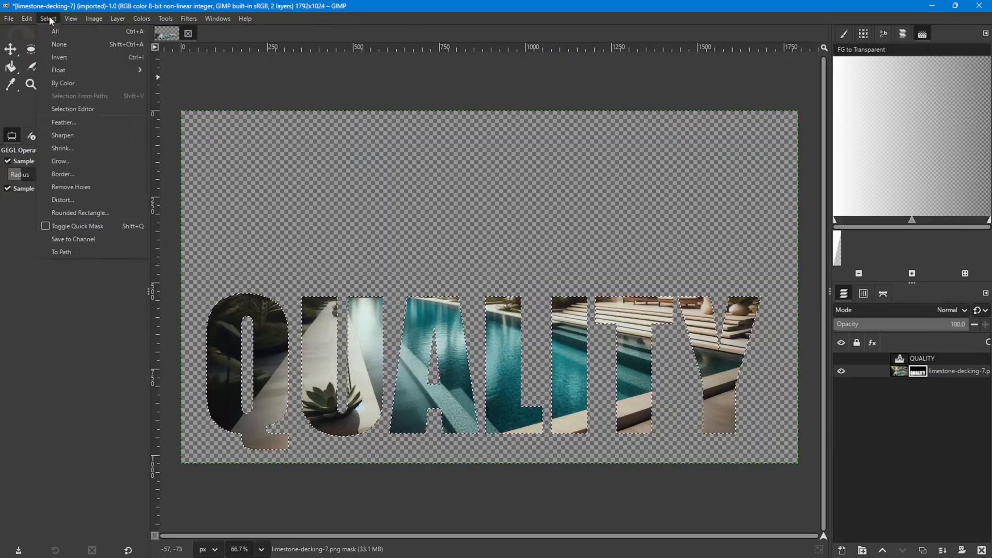
click(61, 45)
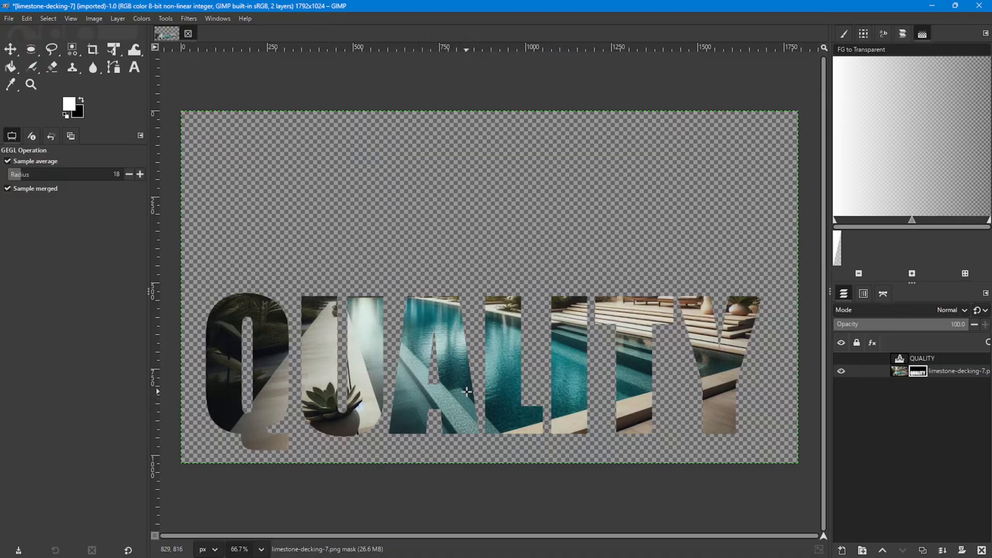
Try the Drop Shadow filter with the photo layer's mask disabled, cancel it, and re-enable the mask.
right_click(919, 373)
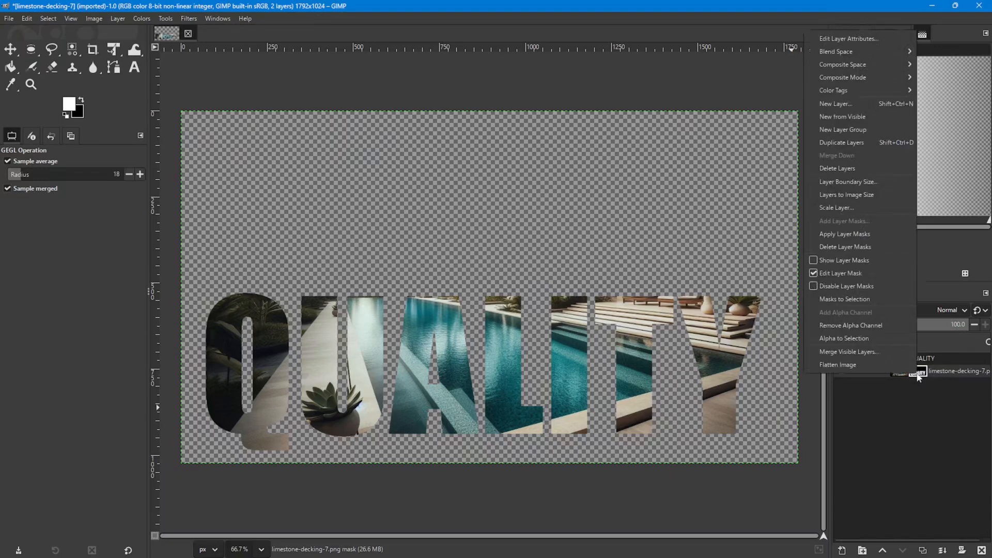
click(814, 288)
key(ctrl+shift+f)
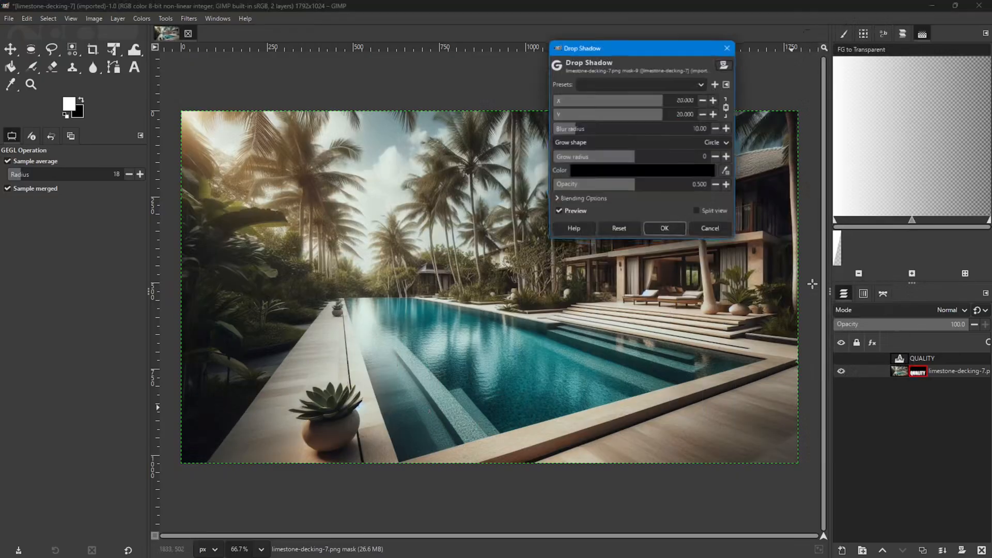
click(732, 236)
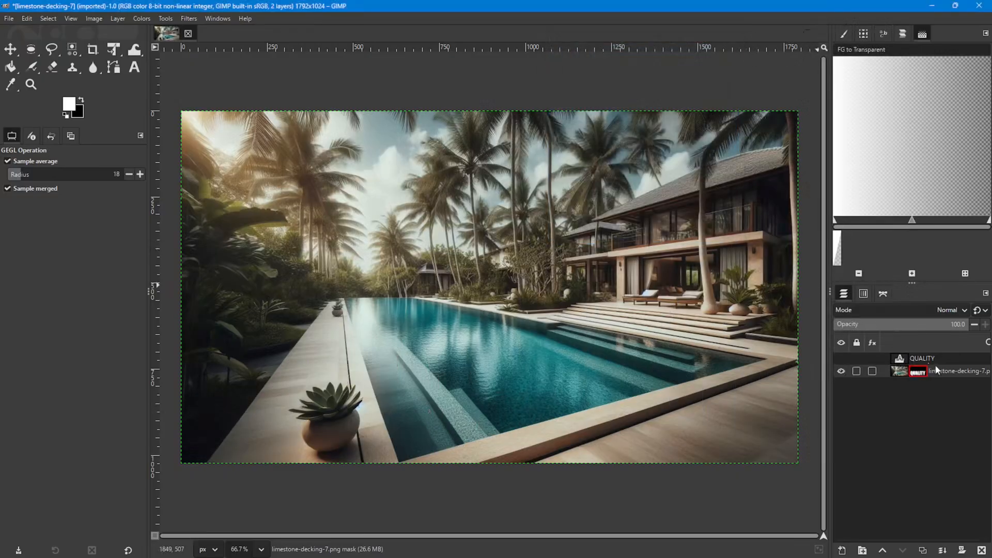
right_click(918, 373)
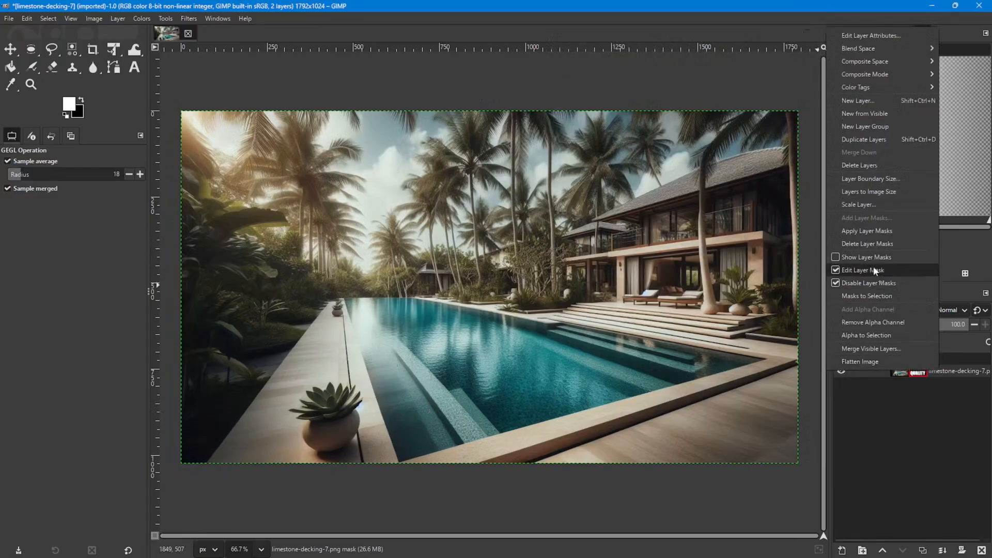
click(838, 287)
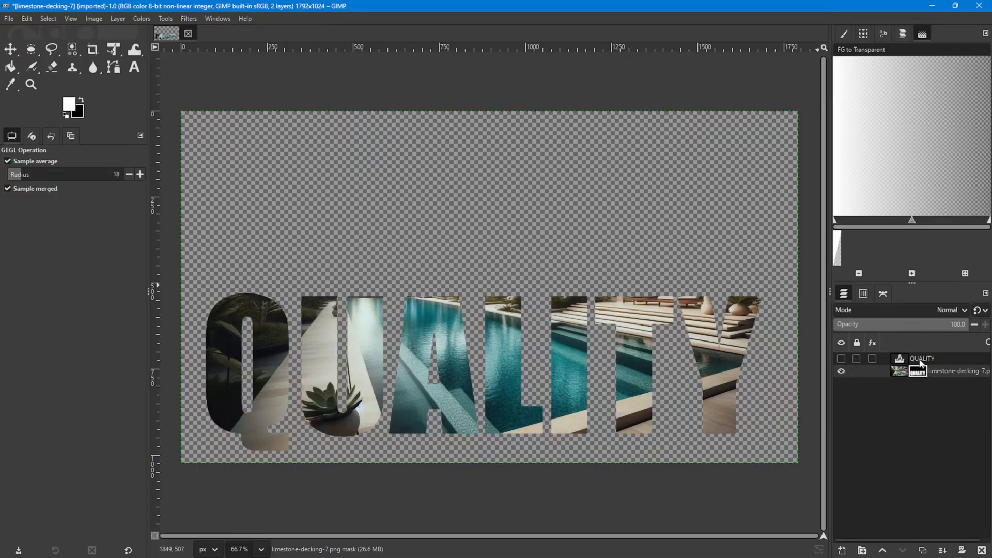
Show the QUALITY text layer and create a selection from its letter shapes.
click(841, 359)
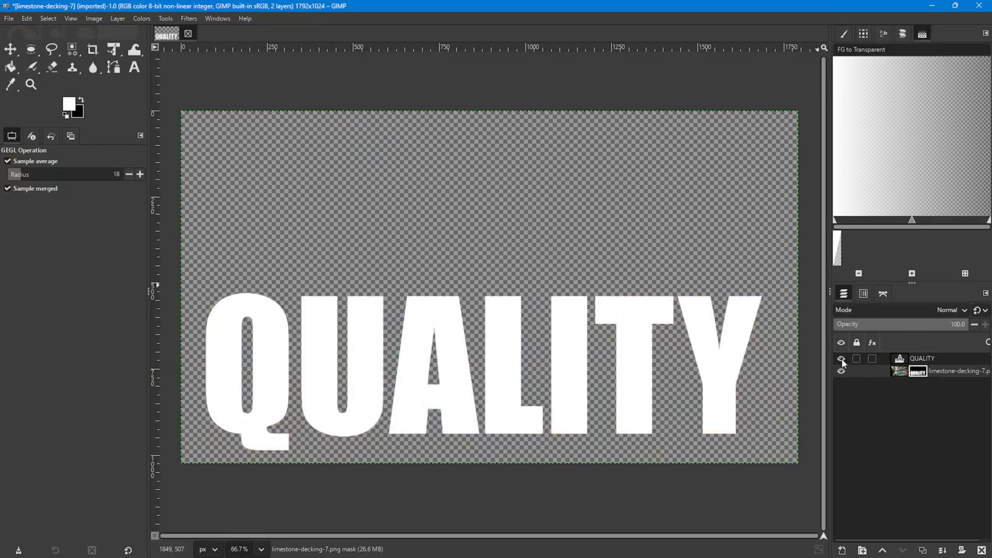
click(935, 356)
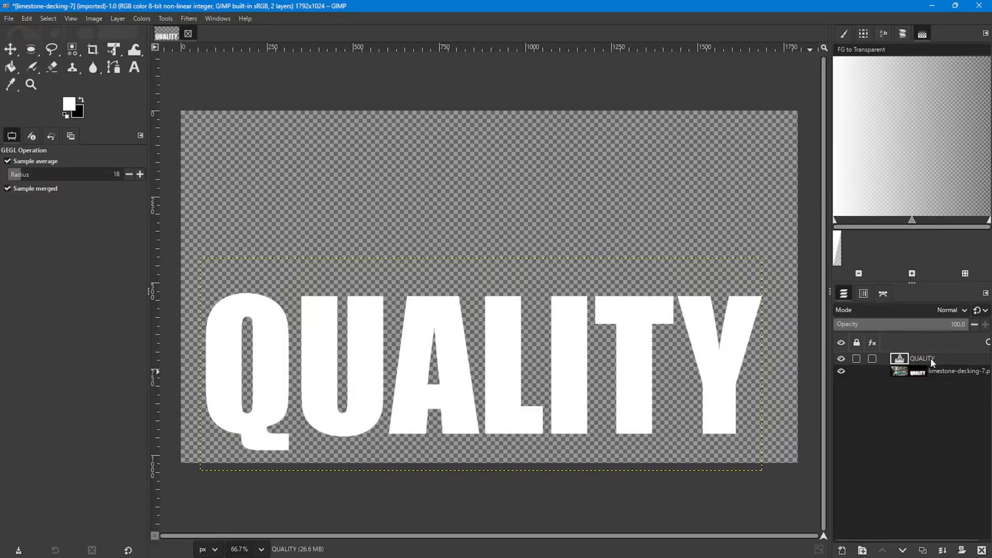
alt+click(899, 361)
Make black the foreground colour and activate the Bucket Fill tool.
click(81, 100)
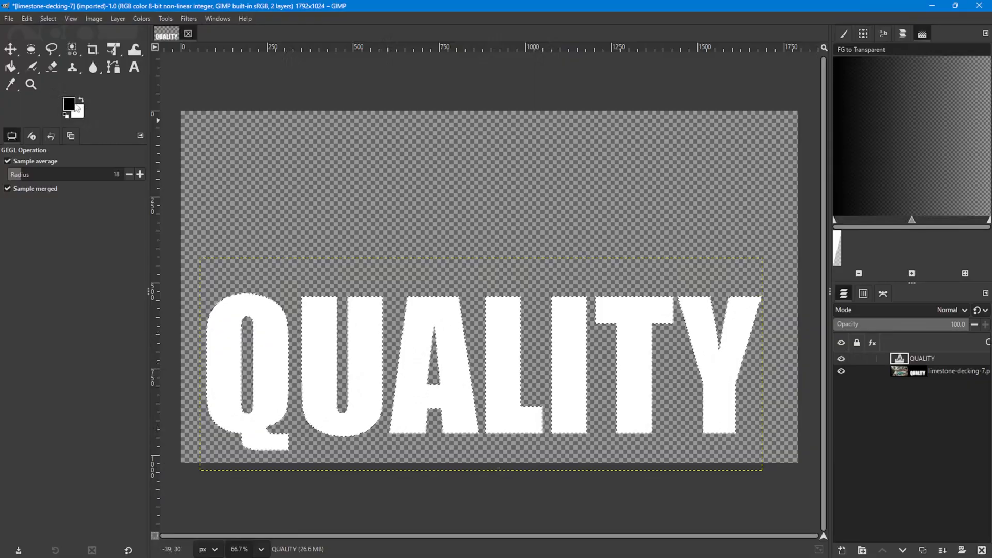
click(68, 106)
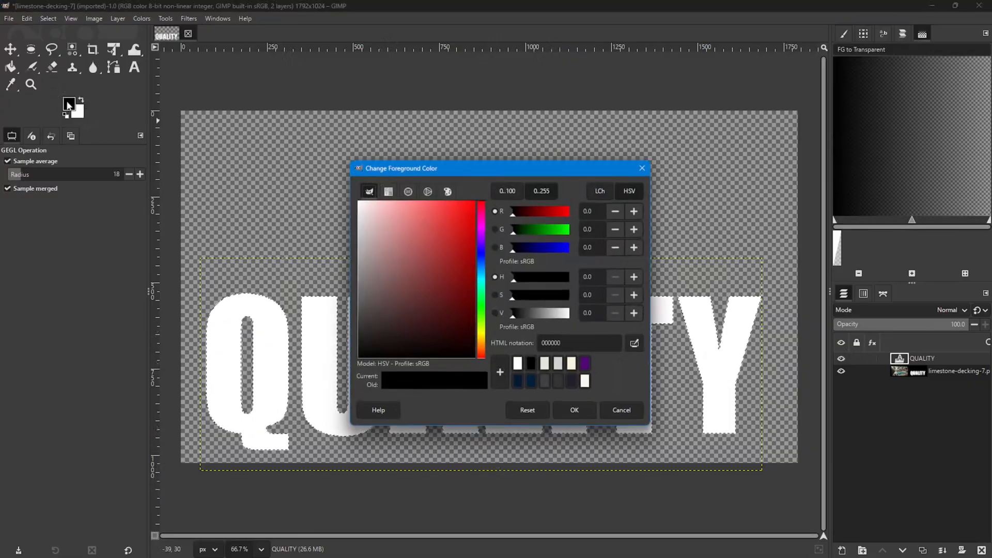
click(642, 169)
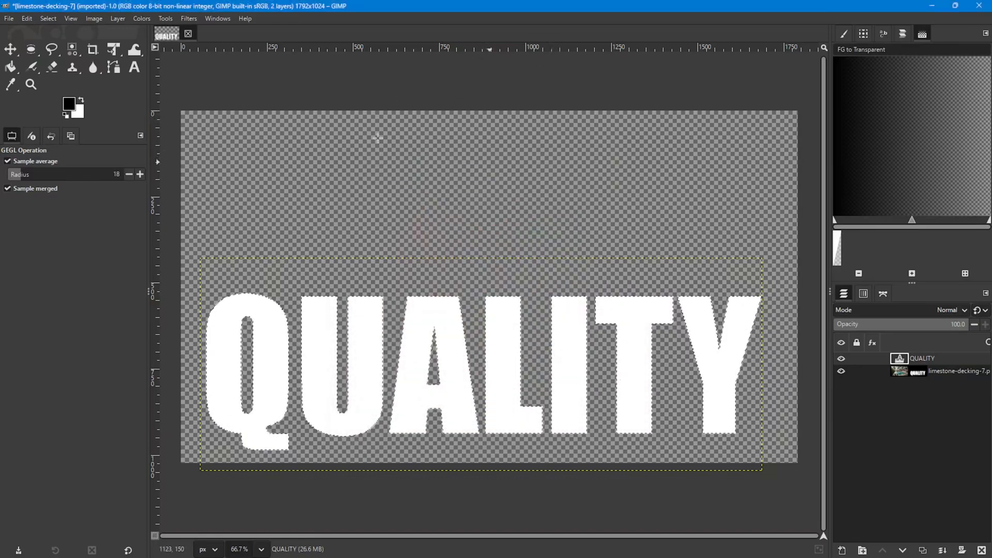
click(11, 68)
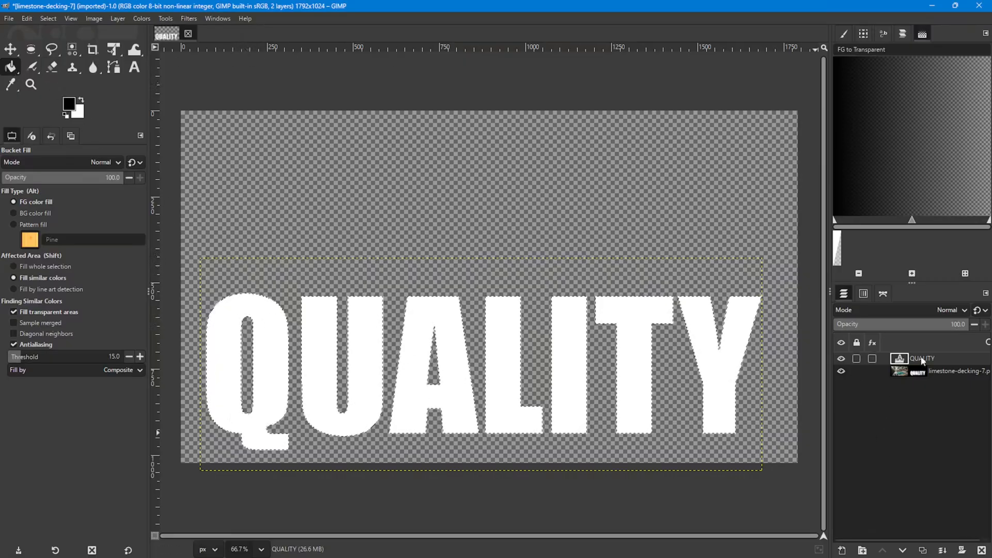
Try filling the letters Q and U with black directly on the QUALITY text layer, and undo both fills.
click(258, 319)
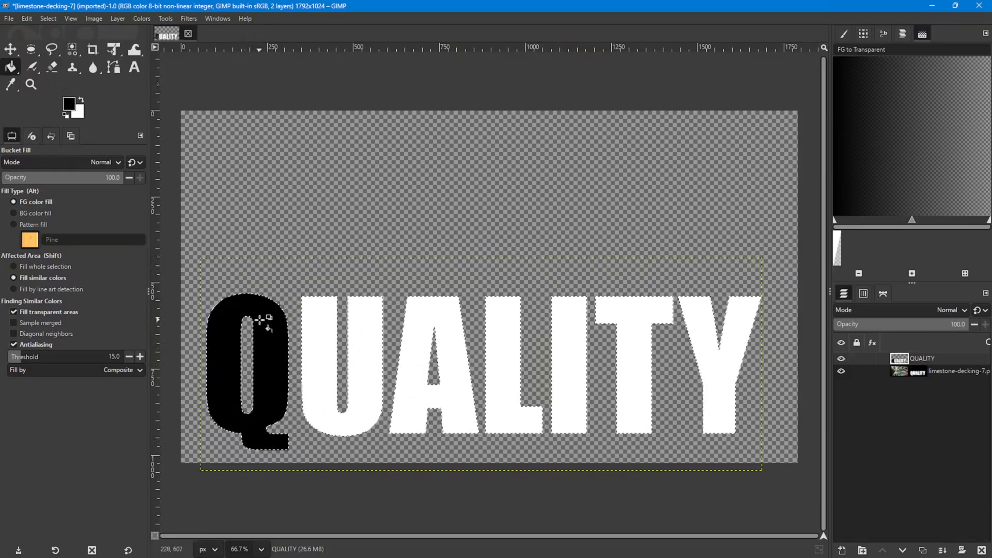
click(315, 321)
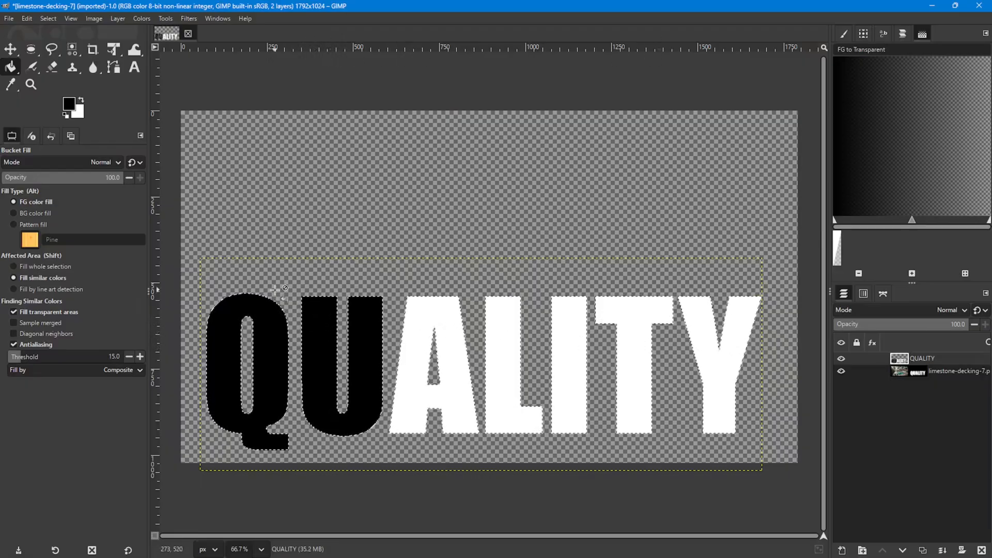
key(ctrl+z)
key(ctrl+z)
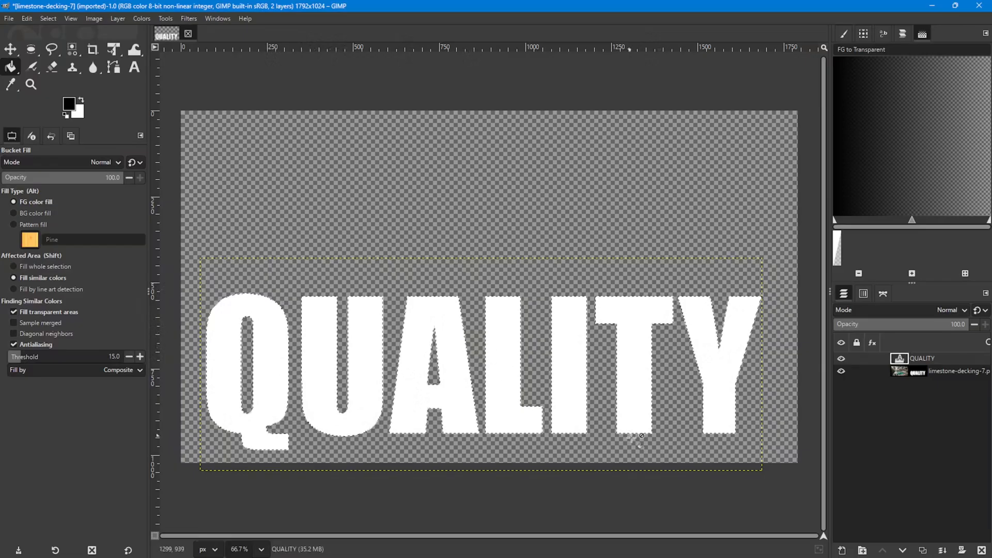
Add a new transparent 1792 x 1024 px layer above QUALITY and fill the selected letters on it with black.
click(842, 550)
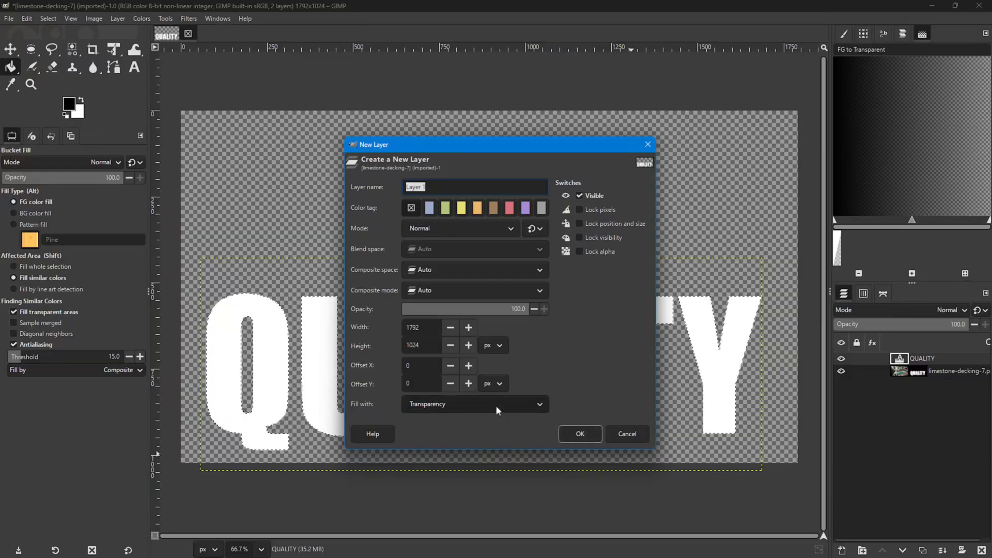
click(584, 435)
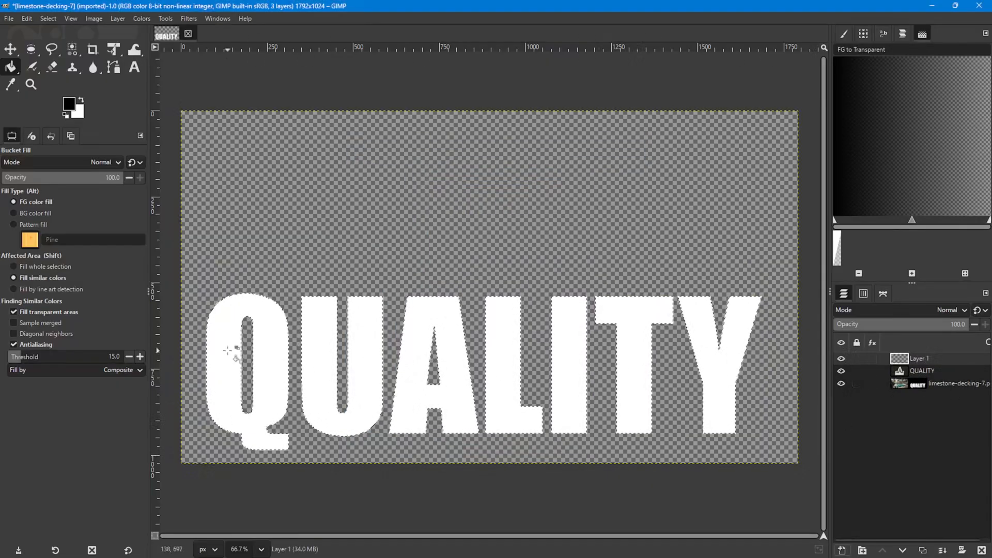
click(263, 321)
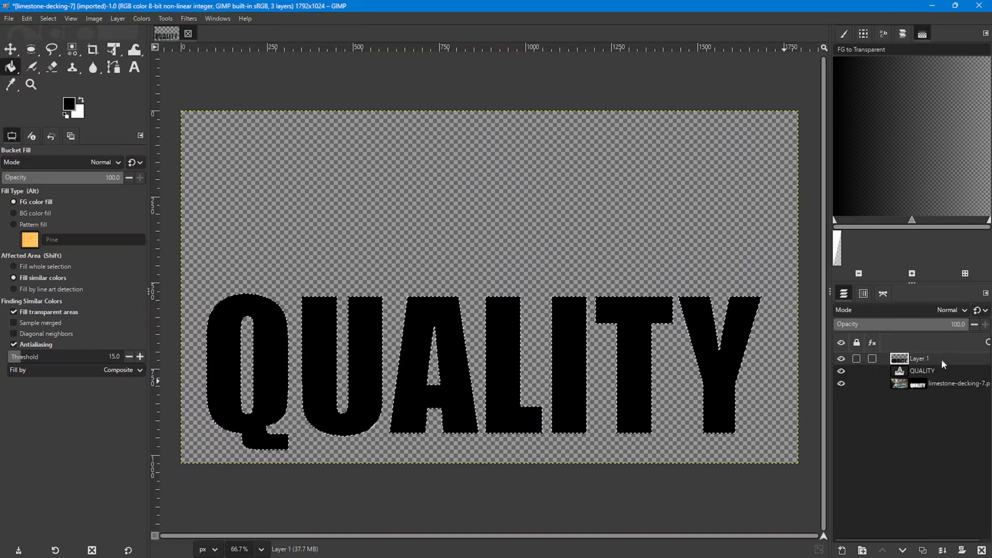
Try moving the black letter layer below the hidden QUALITY layer, and restore the original order and visibility.
click(842, 371)
drag(928, 358, 938, 375)
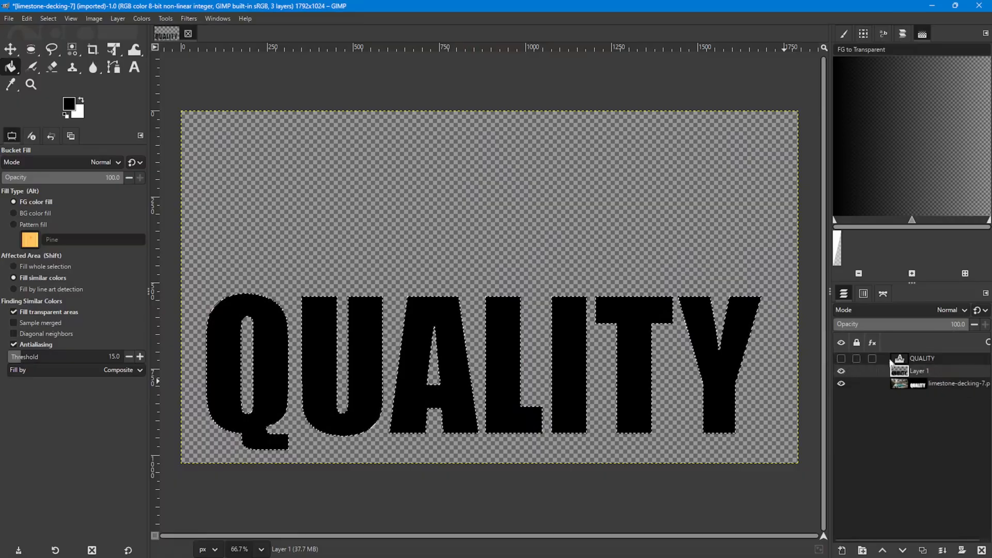
click(841, 359)
click(841, 358)
drag(925, 374, 941, 354)
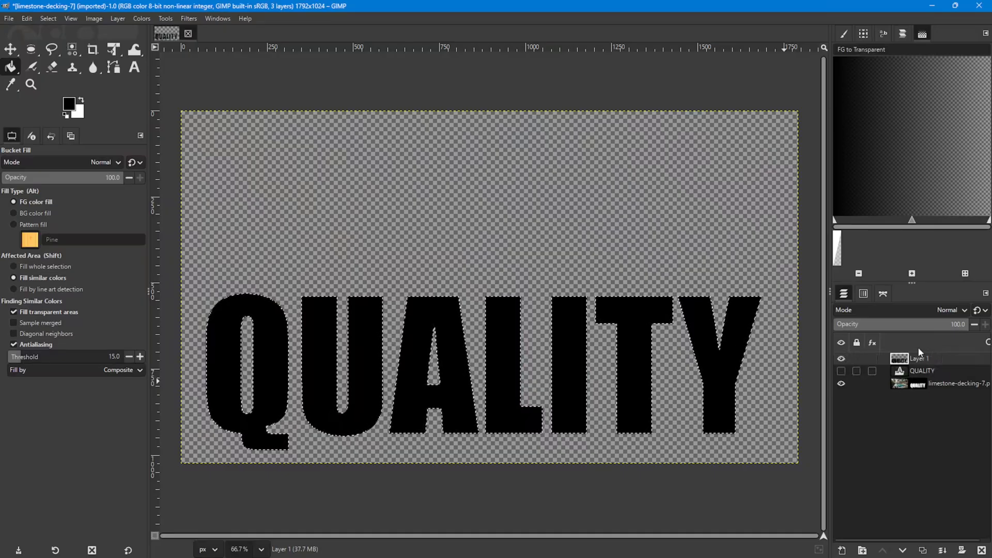
click(842, 371)
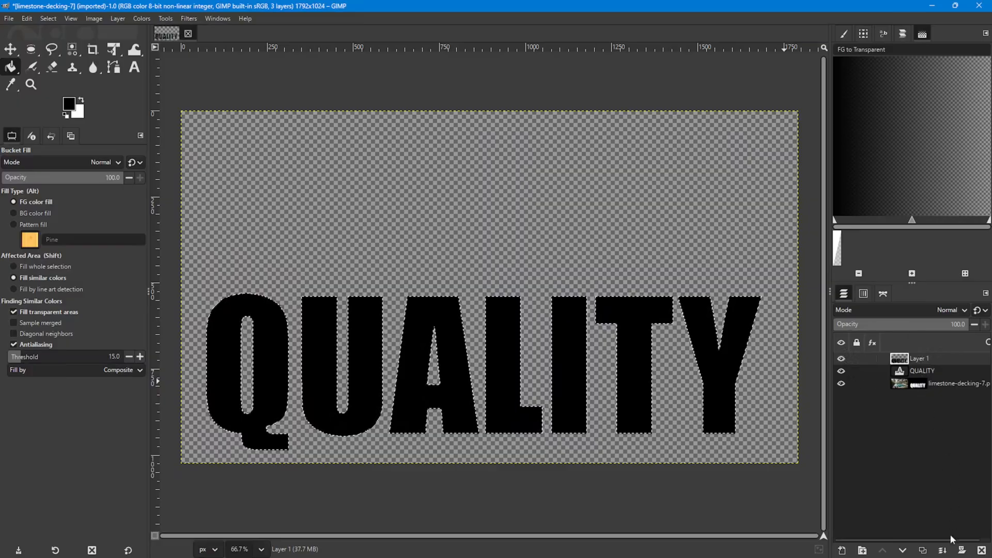
Merge the black letter layer down into QUALITY and place the merged layer below the photo layer.
click(942, 551)
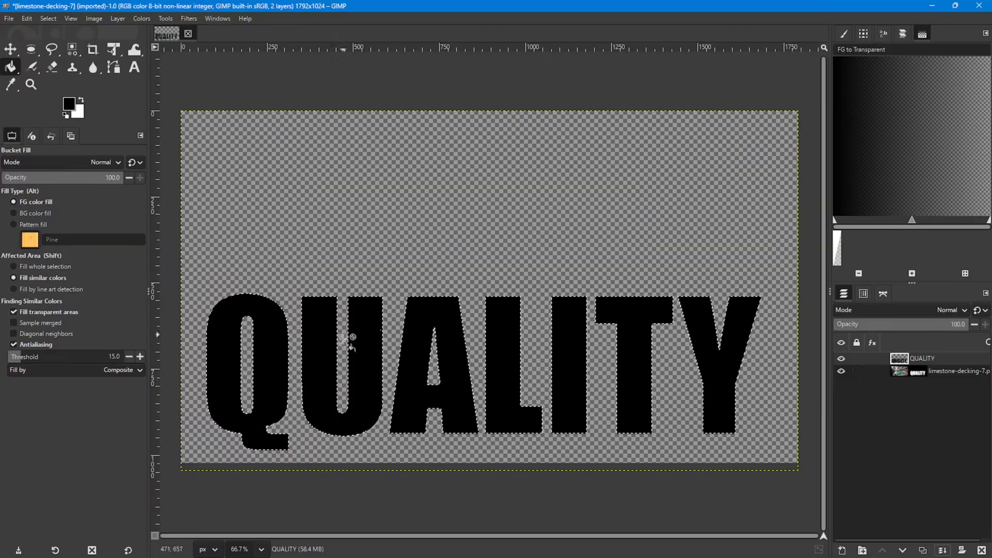
click(841, 358)
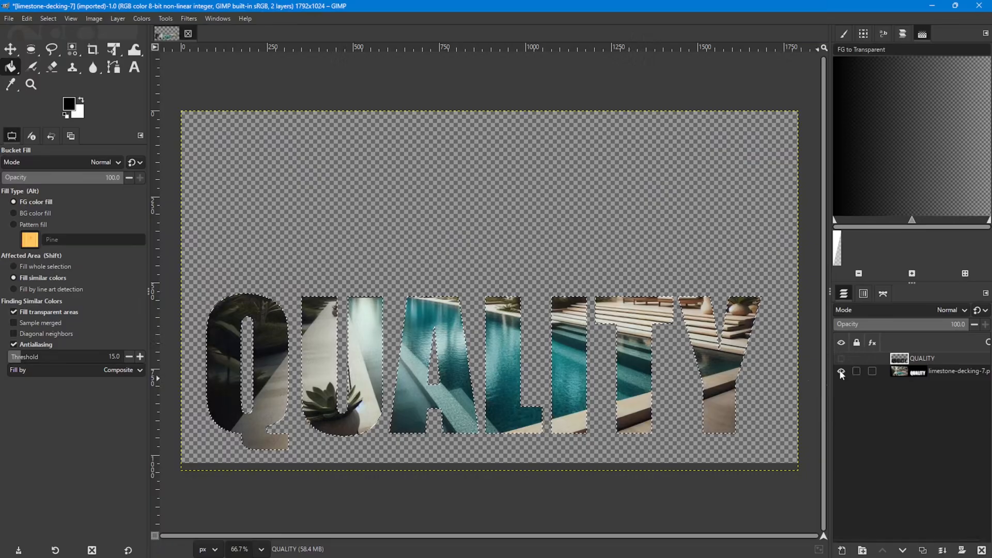
click(954, 370)
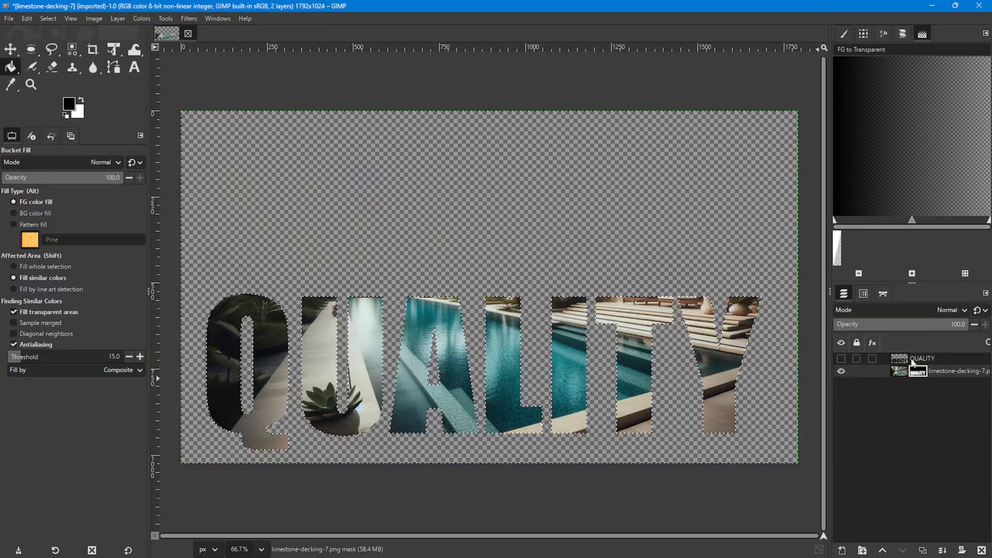
click(841, 358)
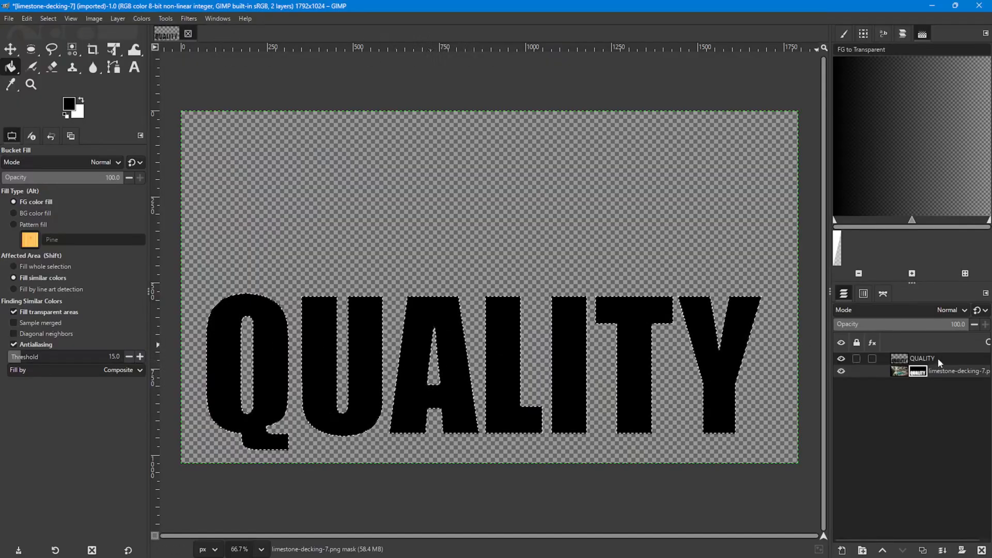
drag(938, 356, 937, 373)
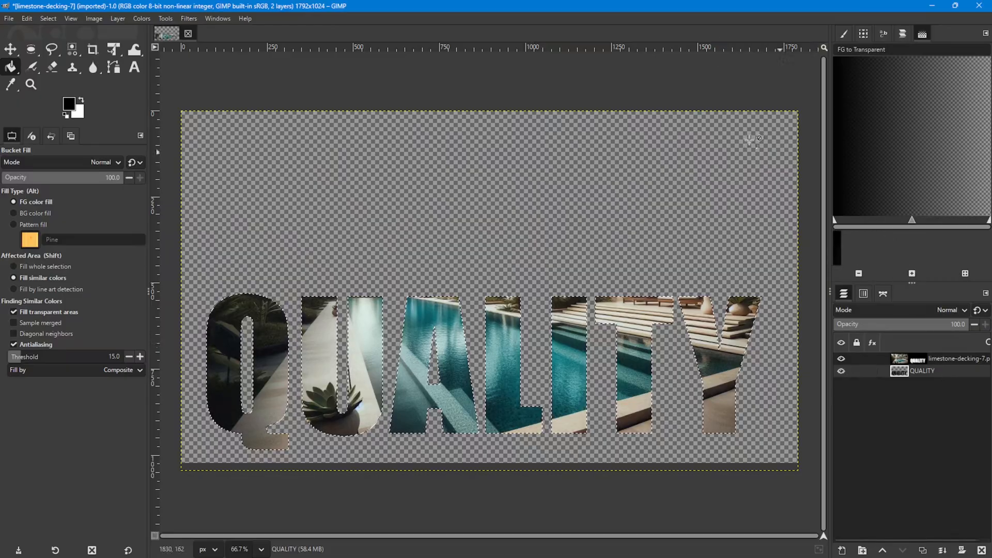
Repeat the last Drop Shadow filter on the black QUALITY layer and clear the letter-shaped selection.
click(189, 19)
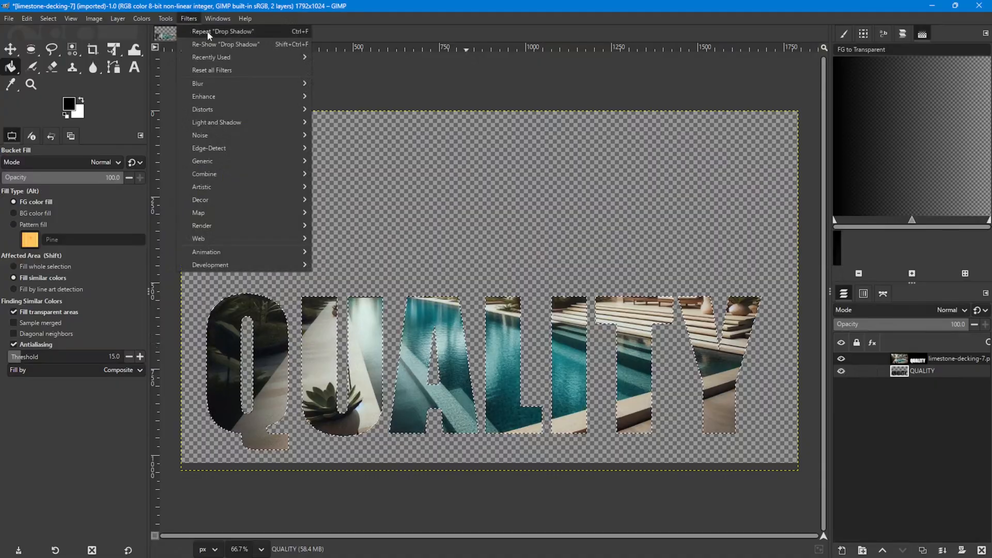
click(207, 33)
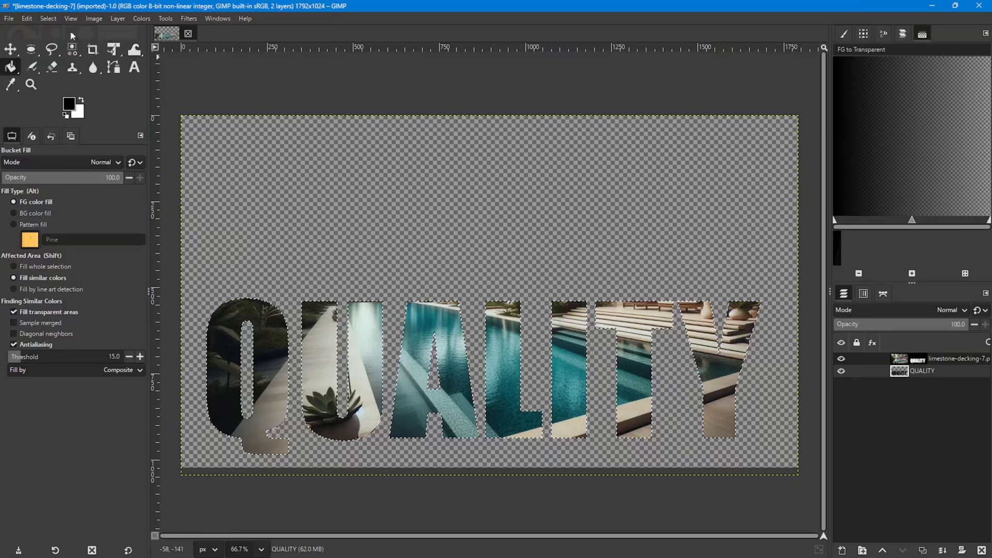
click(47, 20)
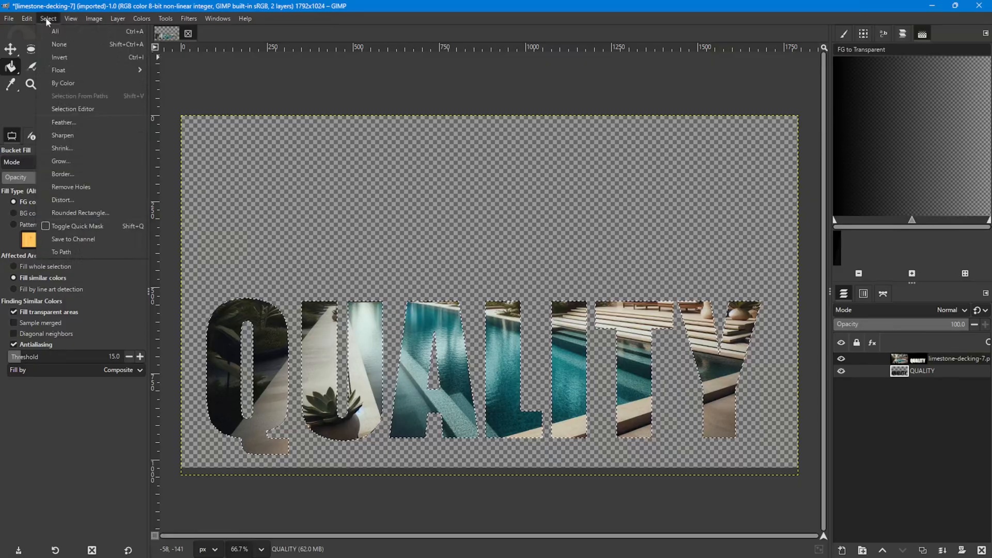
click(52, 44)
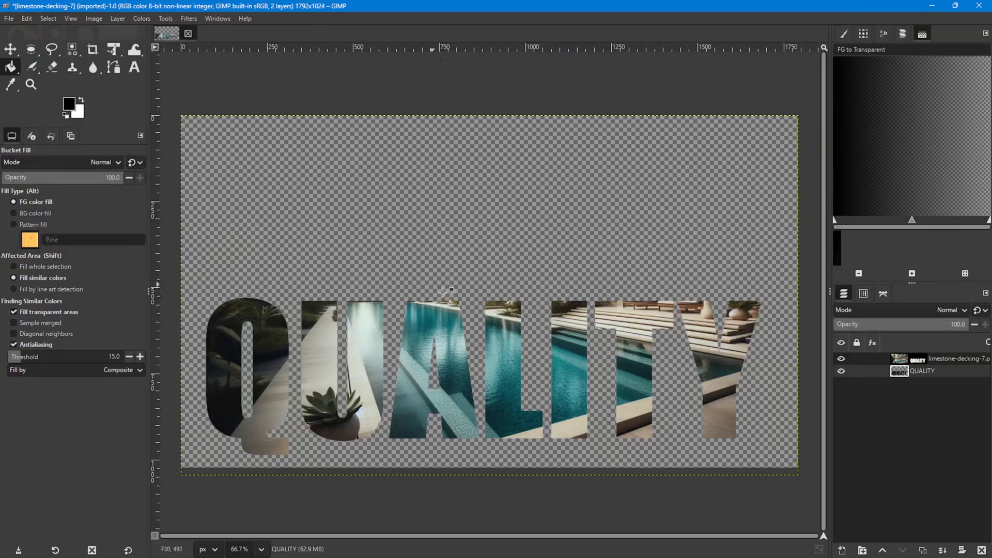
key(ctrl+z)
key(ctrl+y)
Repeat the Drop Shadow on the QUALITY layer with nothing selected, and check it by briefly hiding the photo layer.
click(189, 19)
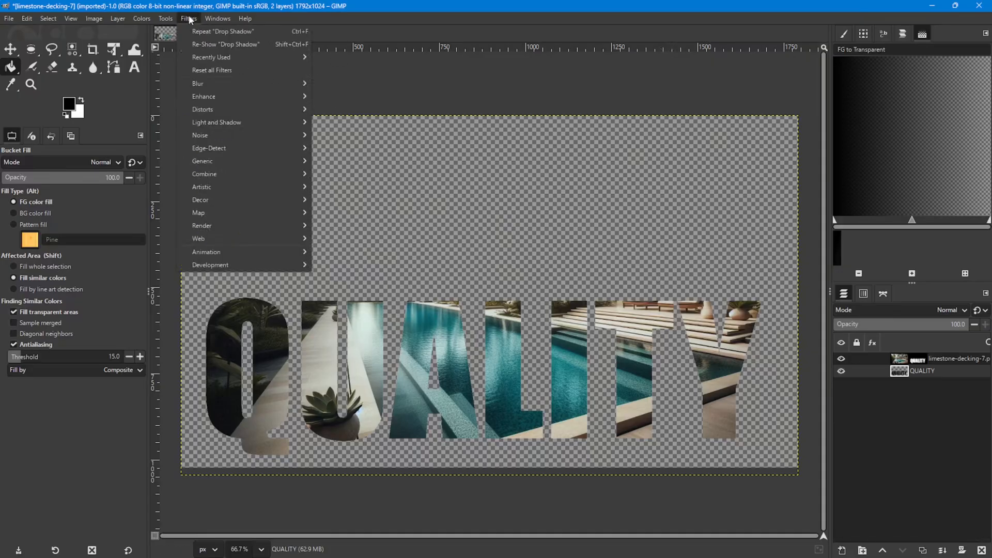
click(223, 32)
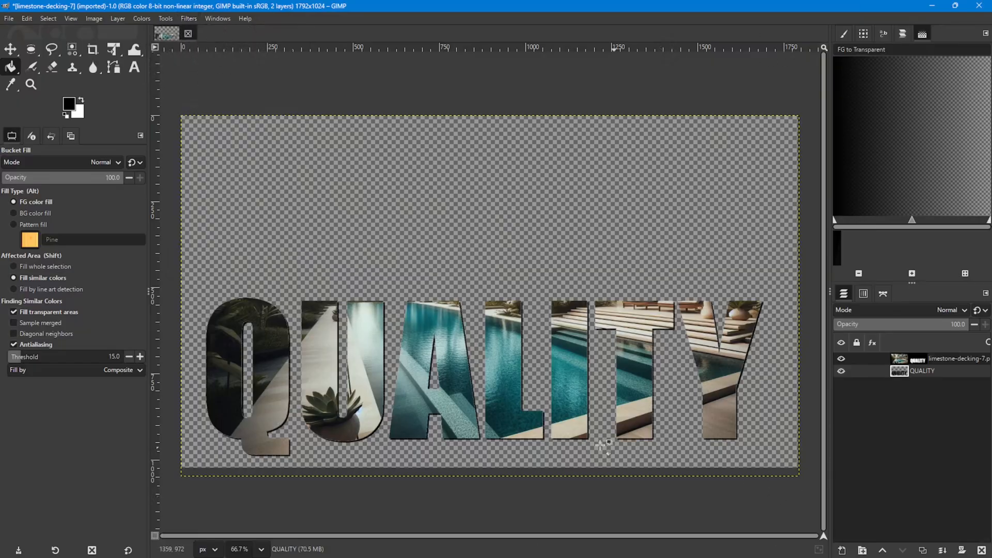
click(840, 358)
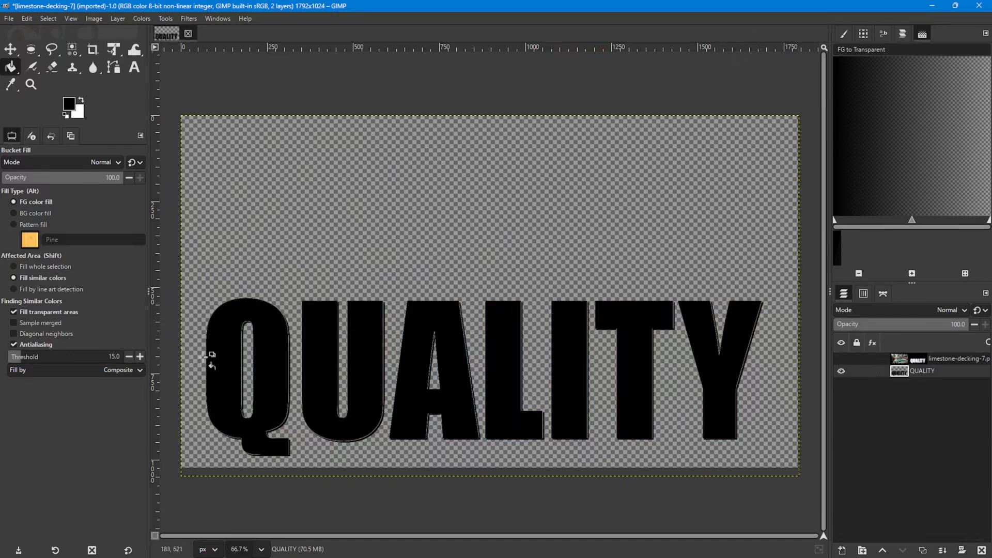
click(840, 358)
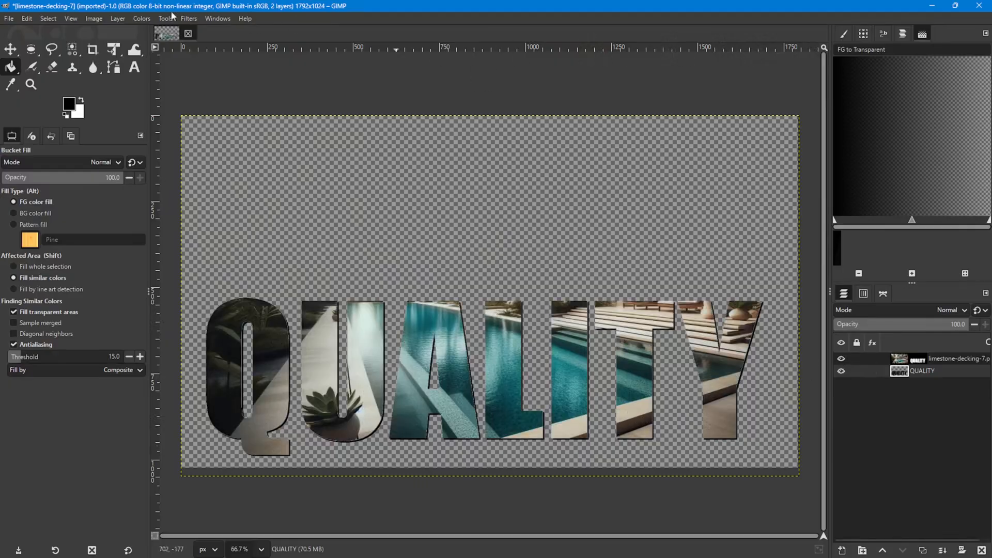
click(190, 18)
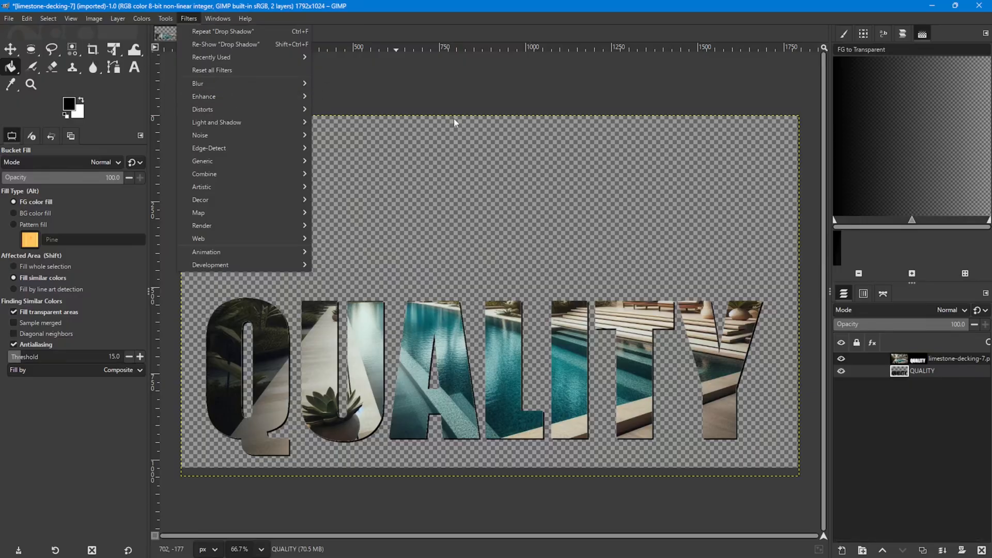
click(454, 94)
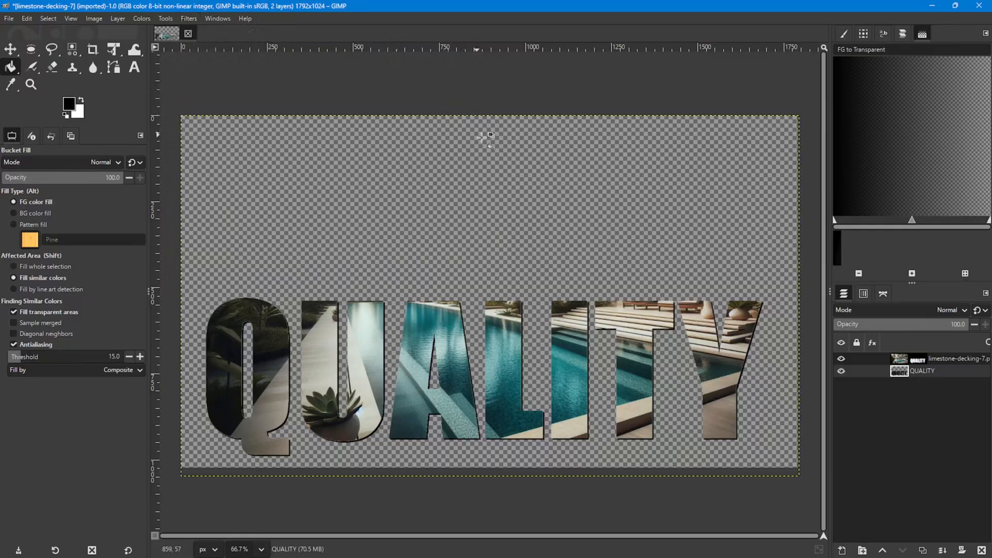
Hide the photo layer to check the shadow, and undo the last Drop Shadow on the QUALITY layer.
click(839, 359)
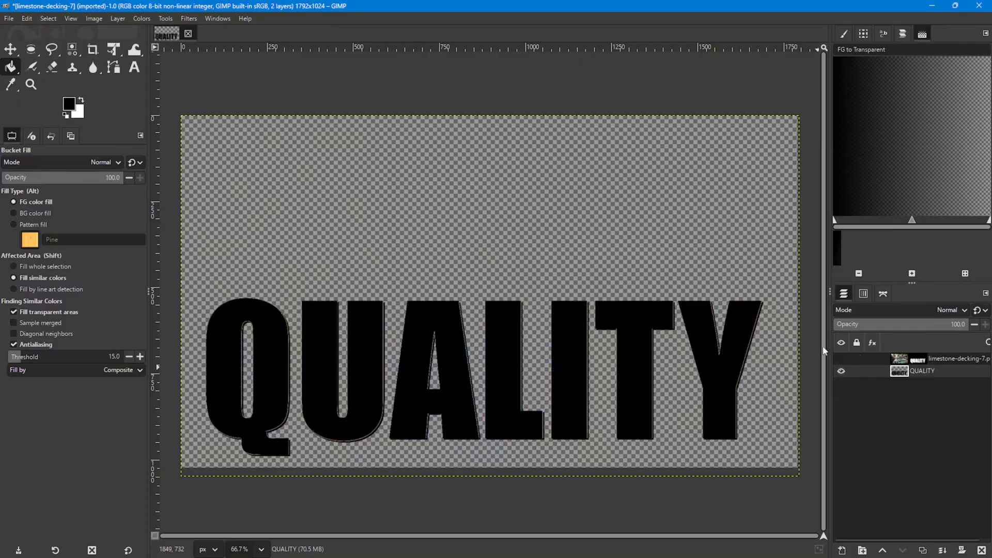
key(ctrl+z)
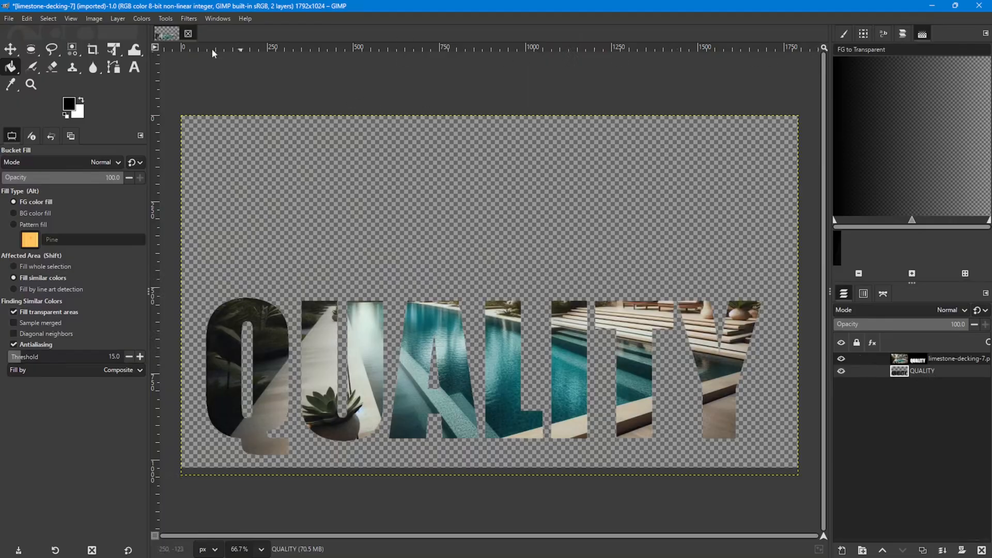
click(186, 18)
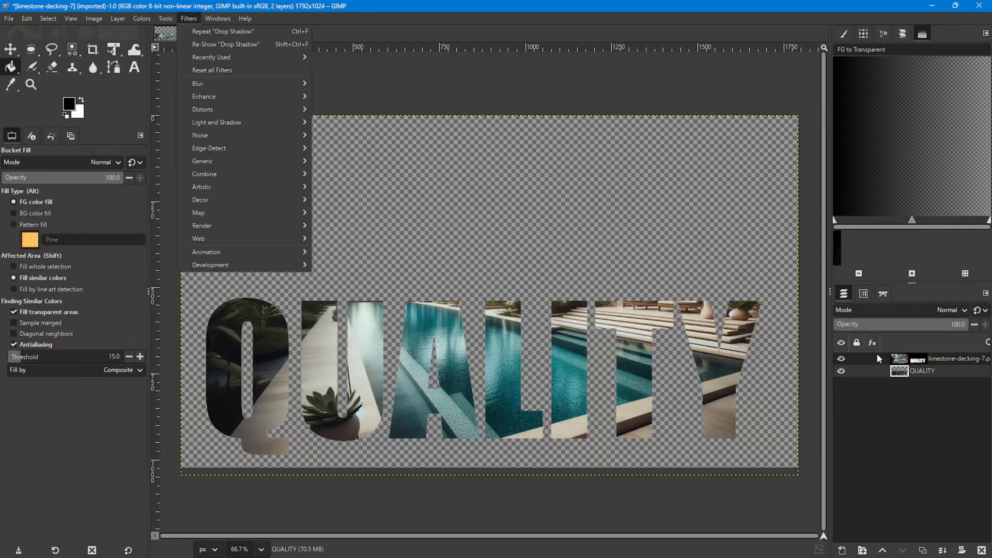
click(841, 360)
Hide the photo layer, apply a Gaussian Blur of 7.50 in X and Y to the black QUALITY layer, and show the photo layer again.
click(841, 360)
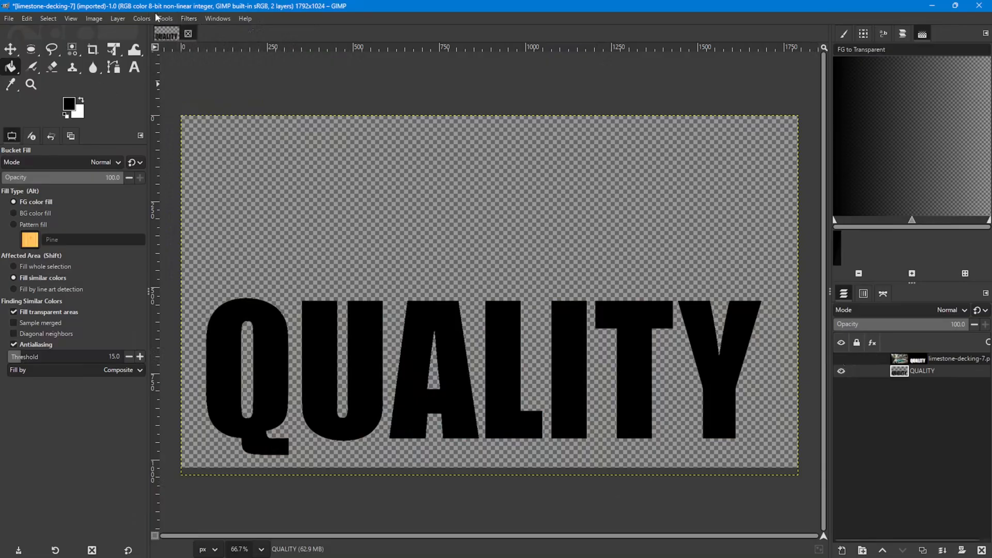
click(189, 20)
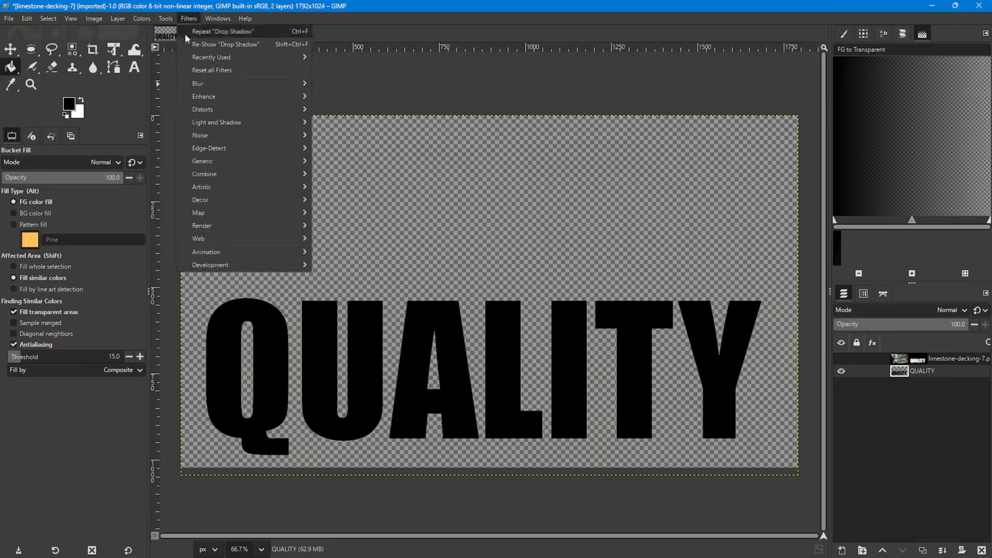
mouse_move(199, 84)
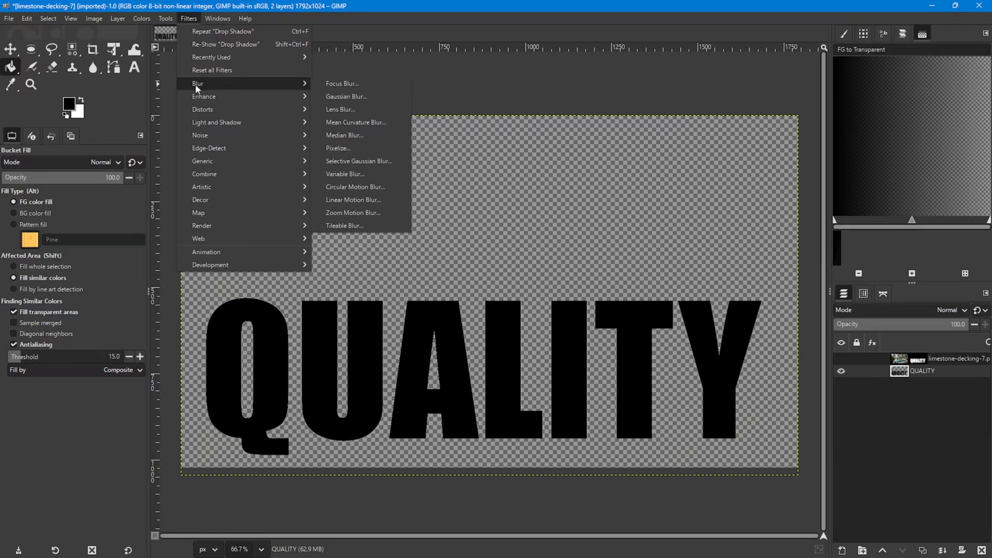
click(339, 96)
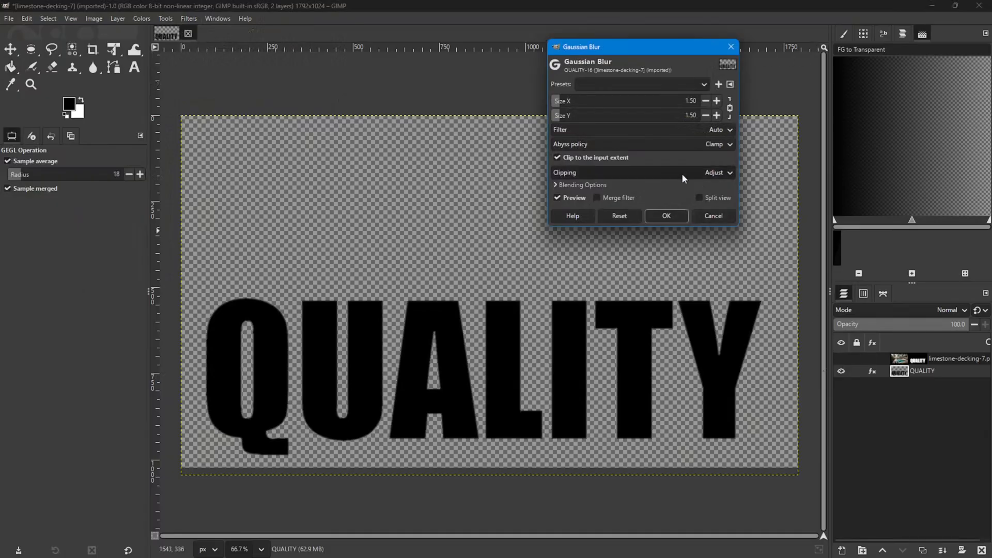
click(561, 116)
drag(561, 115, 565, 118)
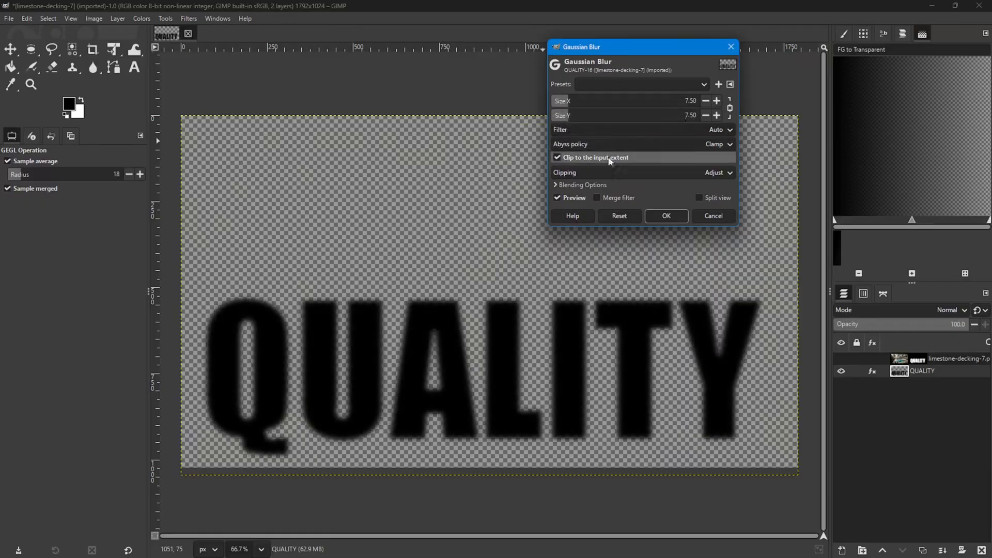
click(665, 216)
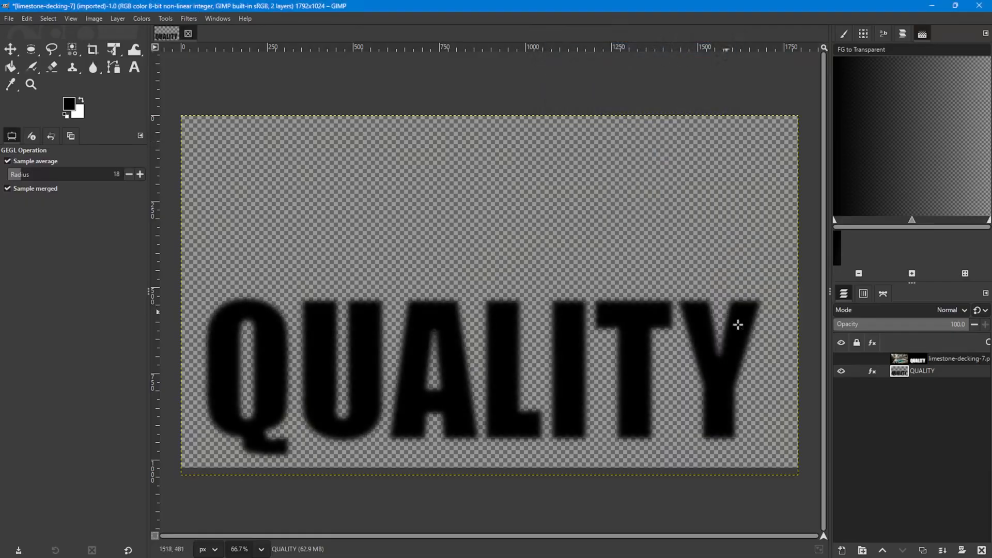
click(841, 359)
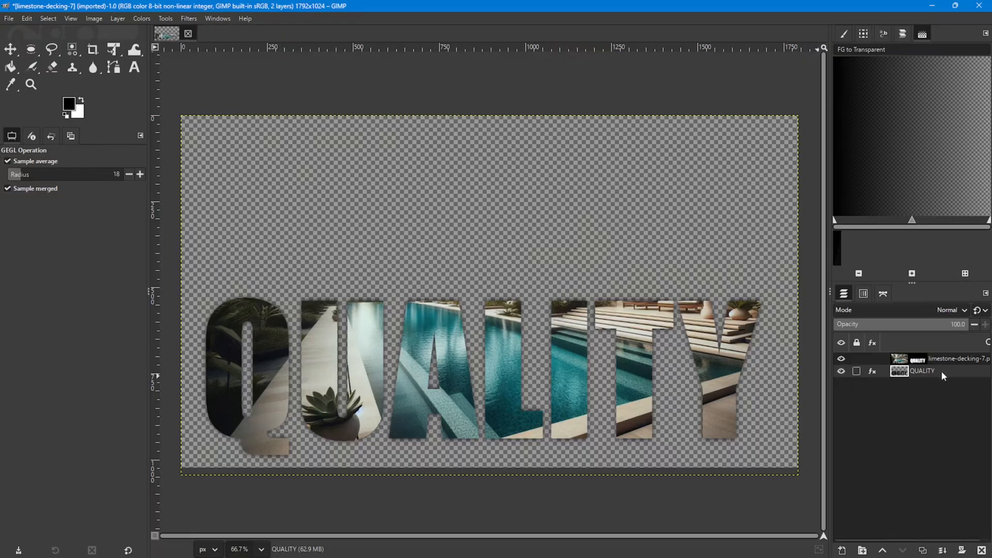
Edit the Gaussian Blur effect on the QUALITY layer to a size of 18.74 in X and Y.
click(872, 372)
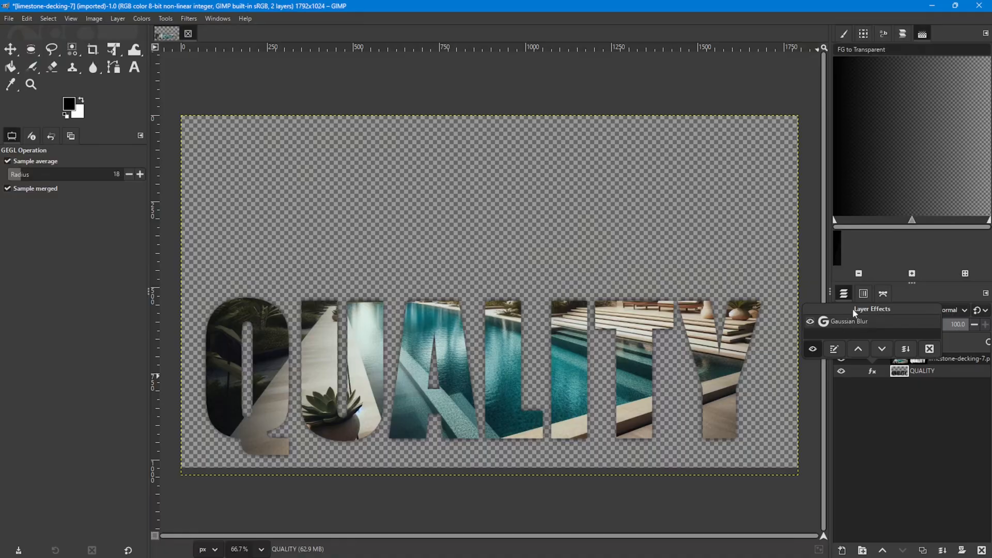
click(834, 350)
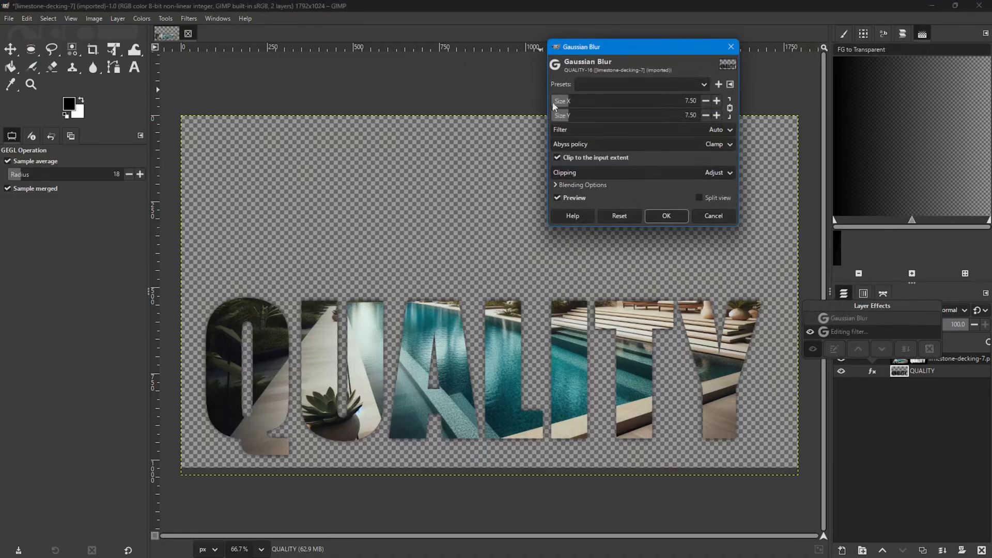
mouse_move(566, 116)
mouse_down()
mouse_move(640, 109)
mouse_move(570, 108)
mouse_move(581, 106)
mouse_up()
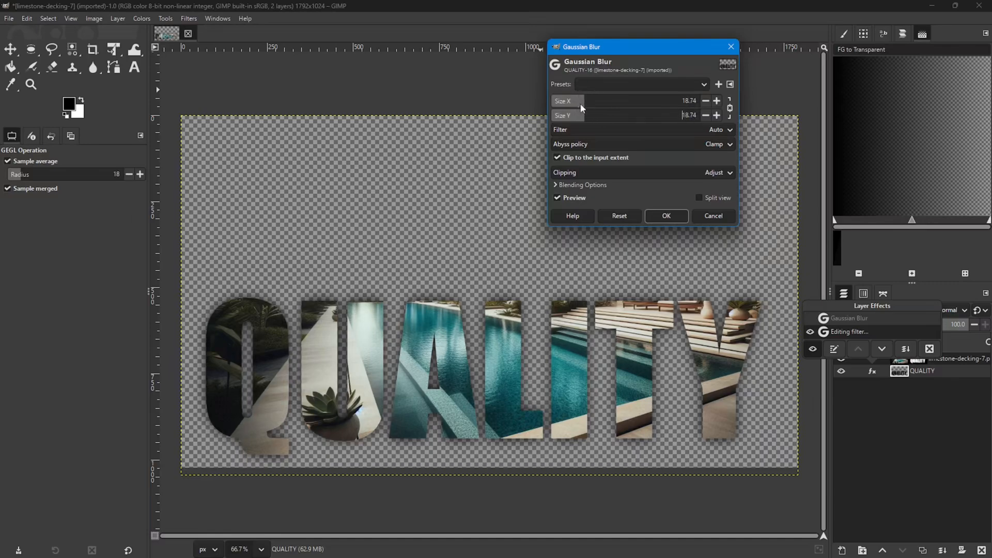
click(666, 216)
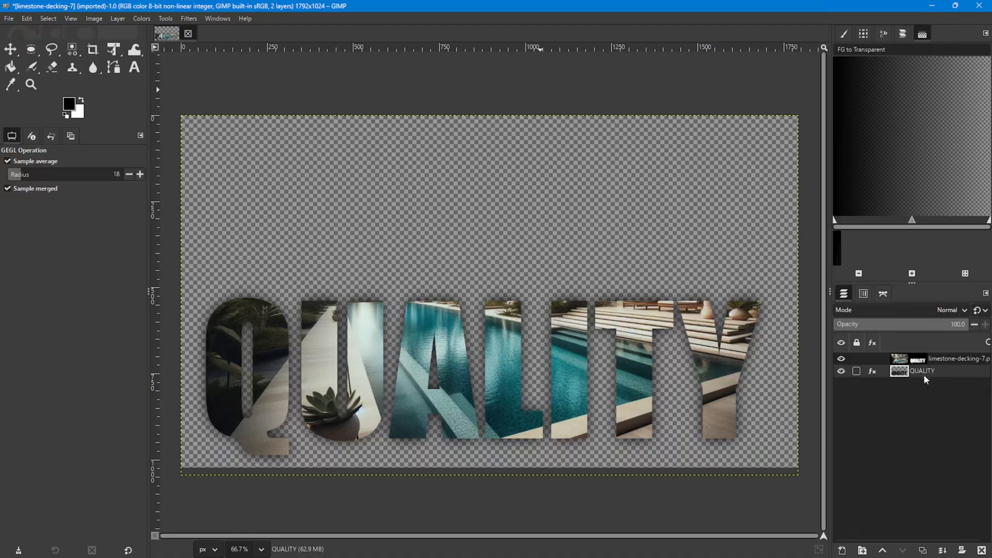
Reopen the QUALITY layer's Gaussian Blur settings and compare the letters with the preview off and on.
click(871, 371)
click(834, 351)
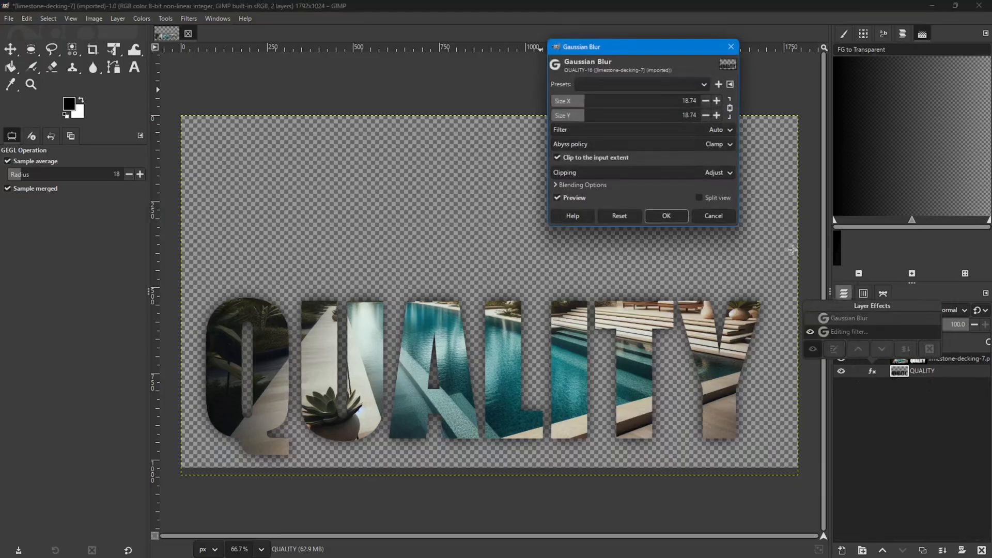
drag(640, 44, 555, 34)
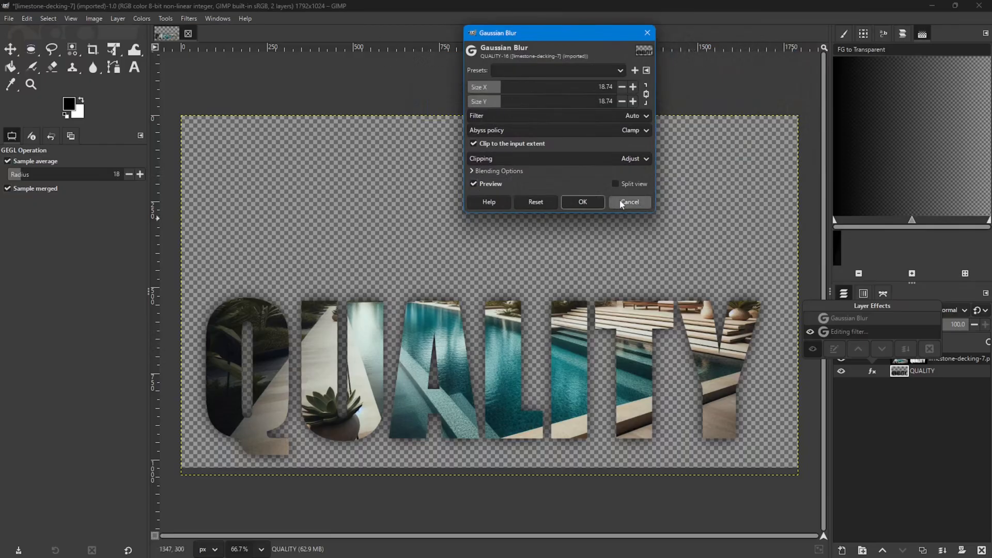
click(473, 182)
click(473, 181)
click(583, 202)
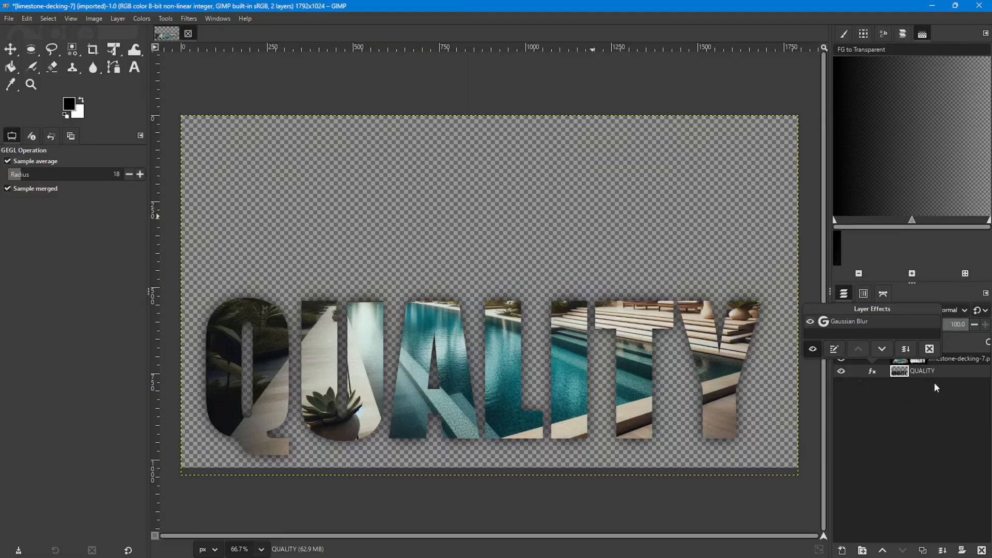
Delete the Gaussian Blur effect from the QUALITY layer.
click(925, 368)
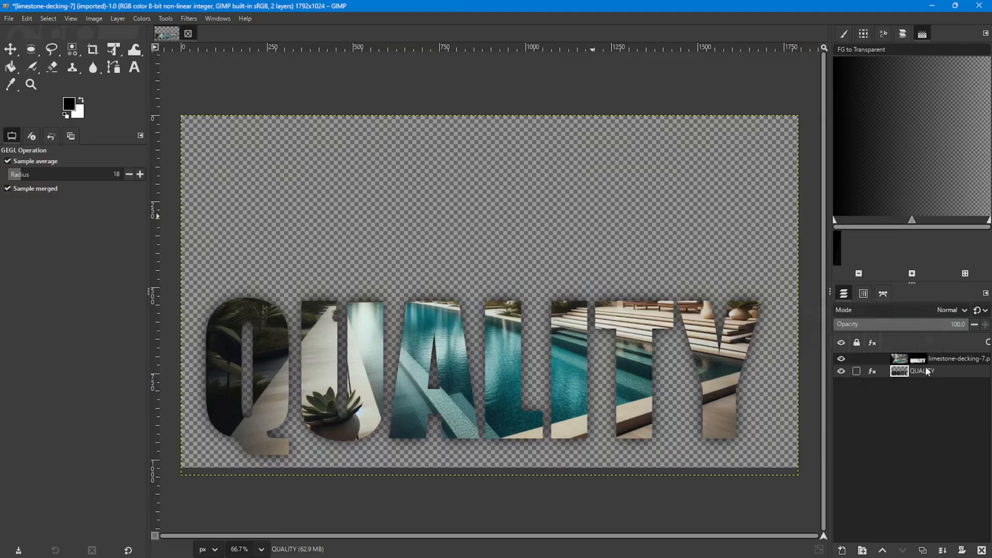
click(872, 371)
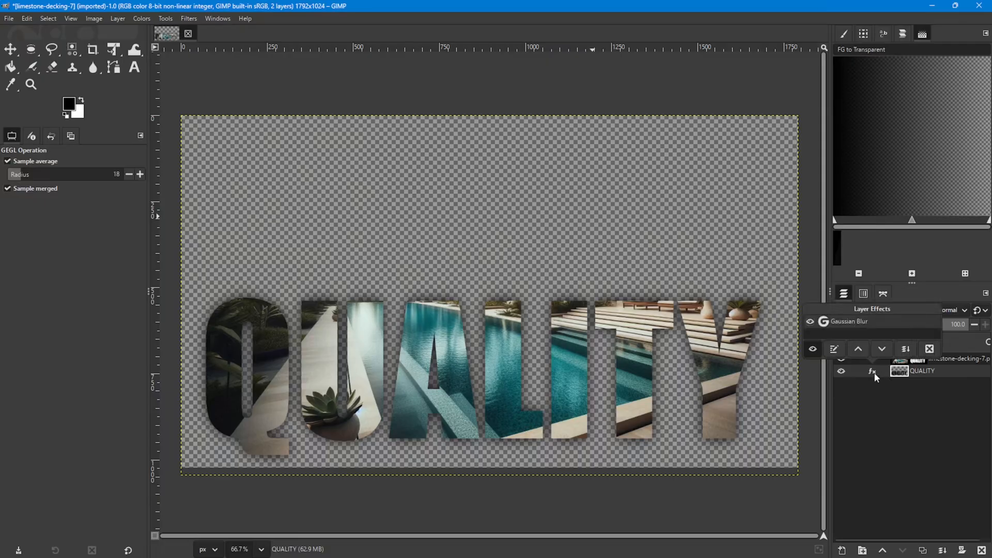
click(929, 348)
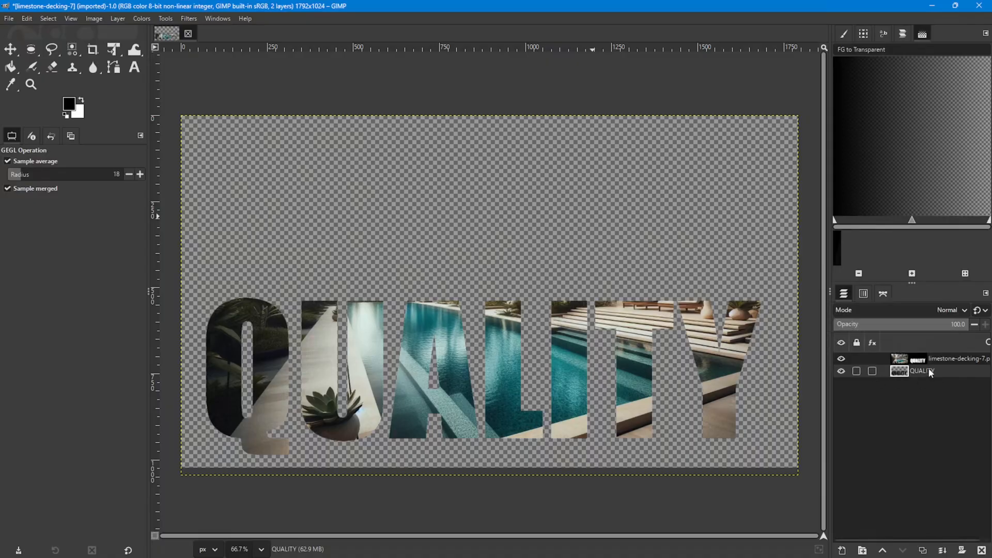
Start a Drop Shadow on the QUALITY layer with a blur radius of 0 and an opacity of 1.000.
click(189, 18)
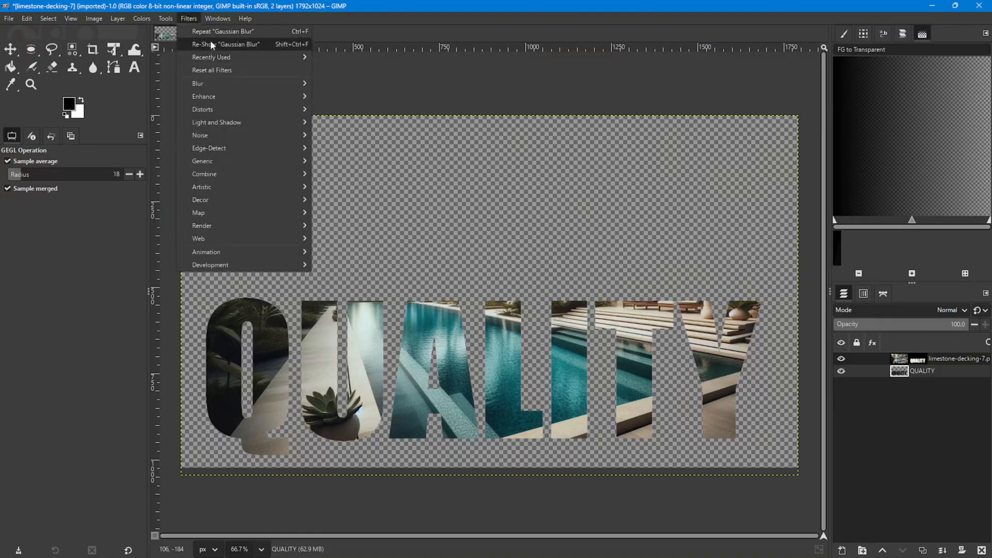
mouse_move(210, 120)
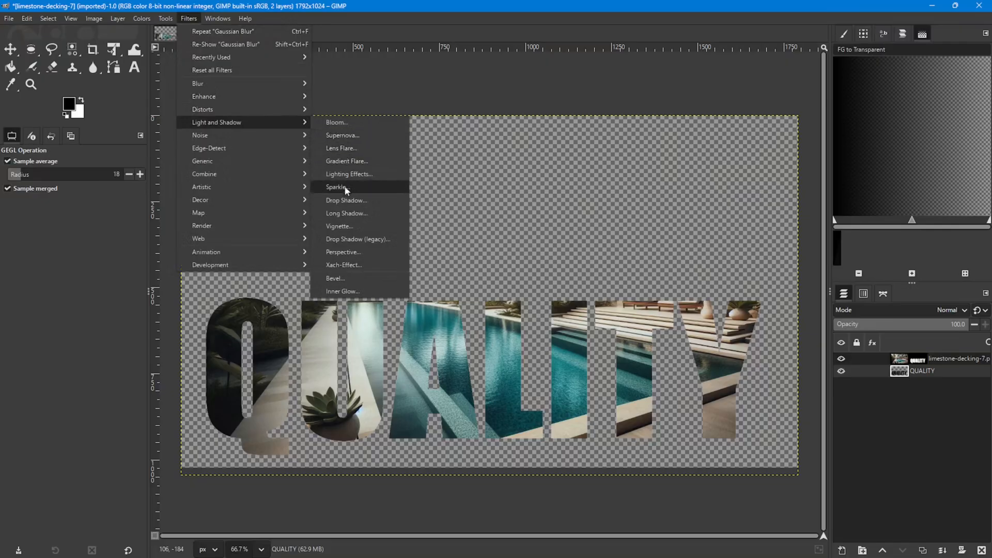
click(342, 200)
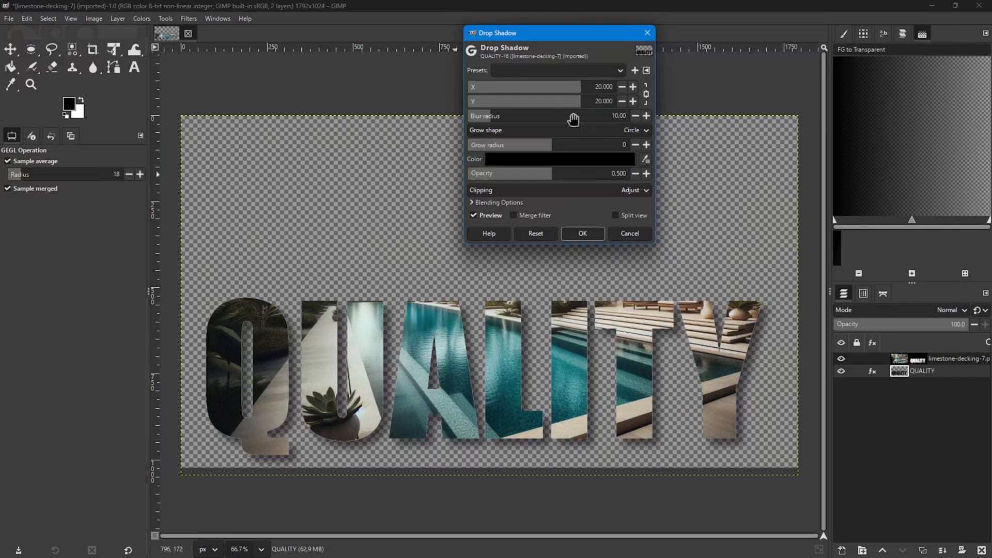
drag(485, 122, 454, 123)
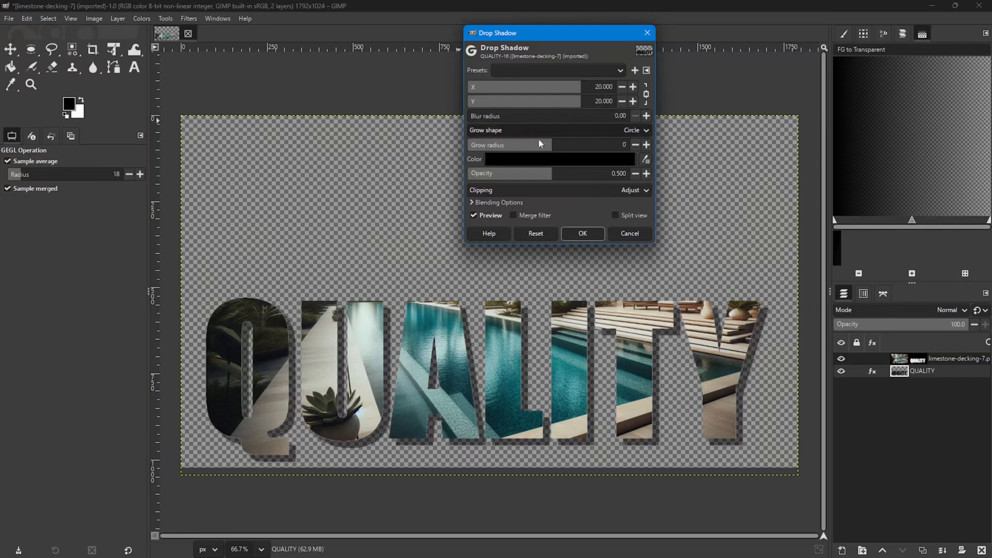
drag(548, 176, 671, 177)
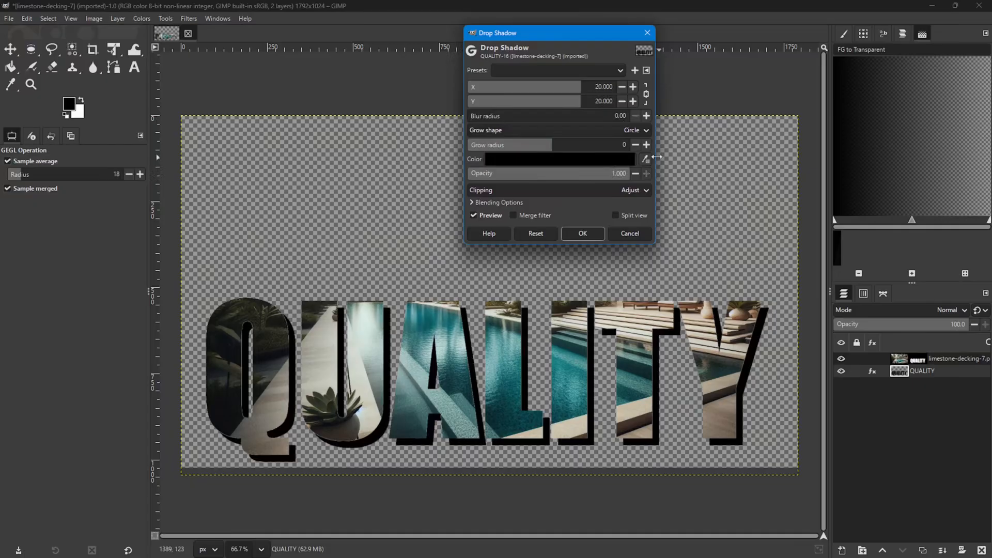
Set the Drop Shadow's X and Y offsets to 0.
click(621, 102)
click(622, 101)
click(621, 102)
click(622, 102)
click(622, 101)
click(622, 101)
click(621, 101)
click(622, 101)
click(622, 102)
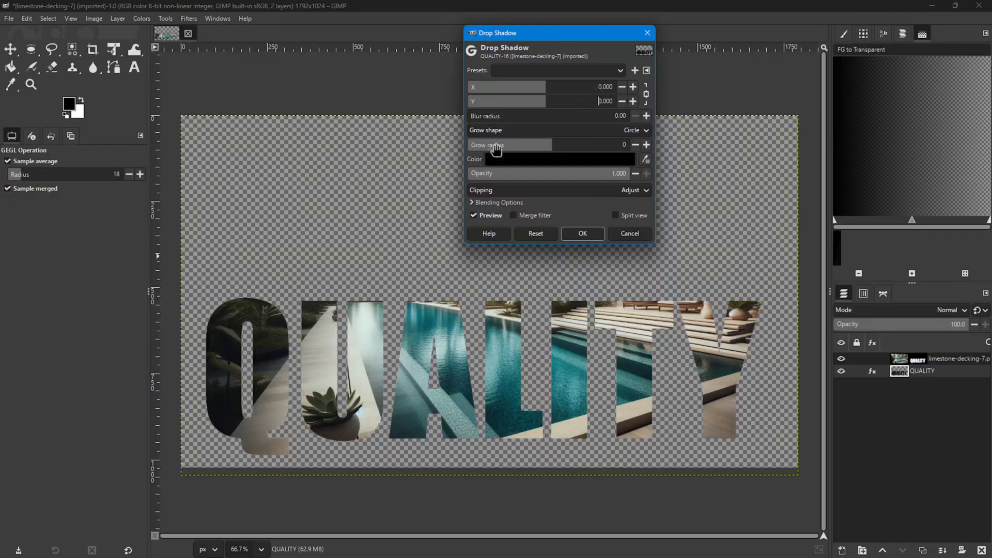
Try a Grow radius of 4 for an outline around the letters, and cancel the Drop Shadow.
click(647, 145)
click(646, 145)
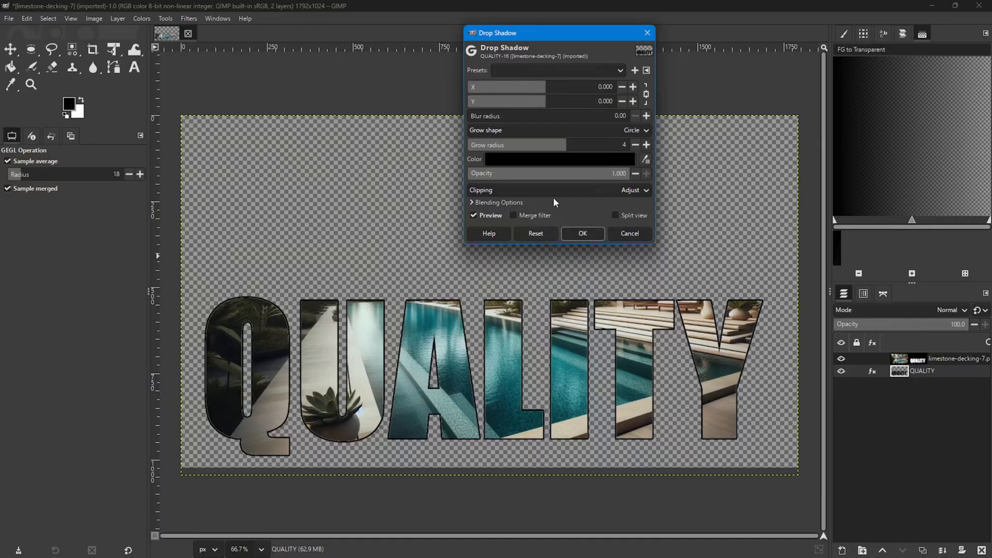
click(634, 236)
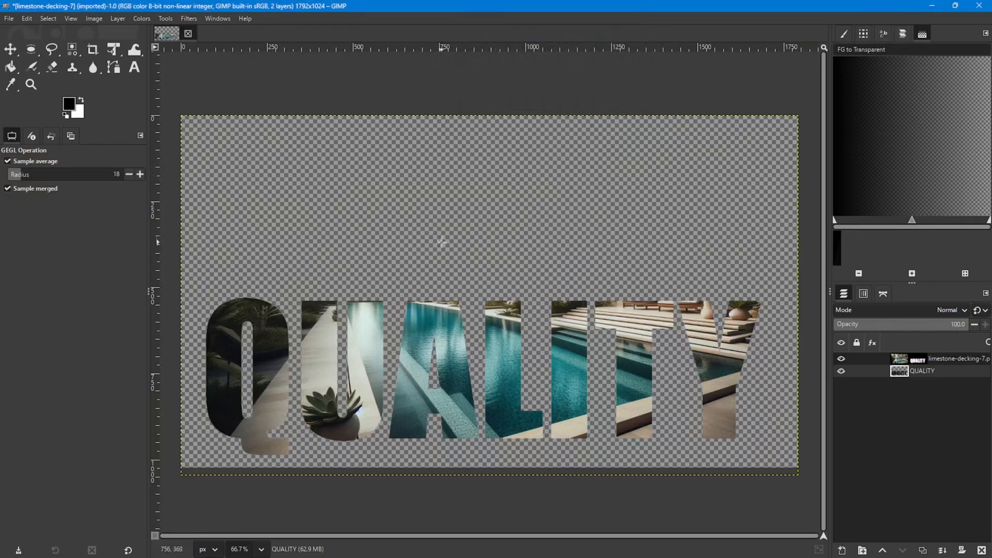